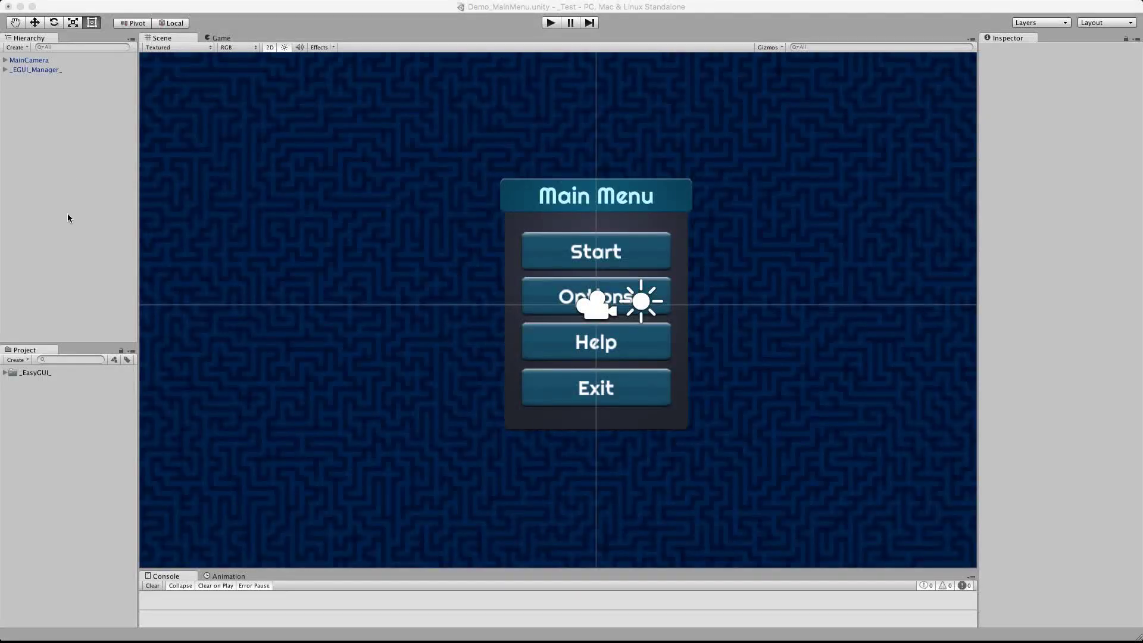
- Expand _EasyGUI_ > _EasyGUI_System_ > _Default_Prefabs > _Windows and inspect the Window_Exit prefab
left_click(6, 373)
left_click(12, 373)
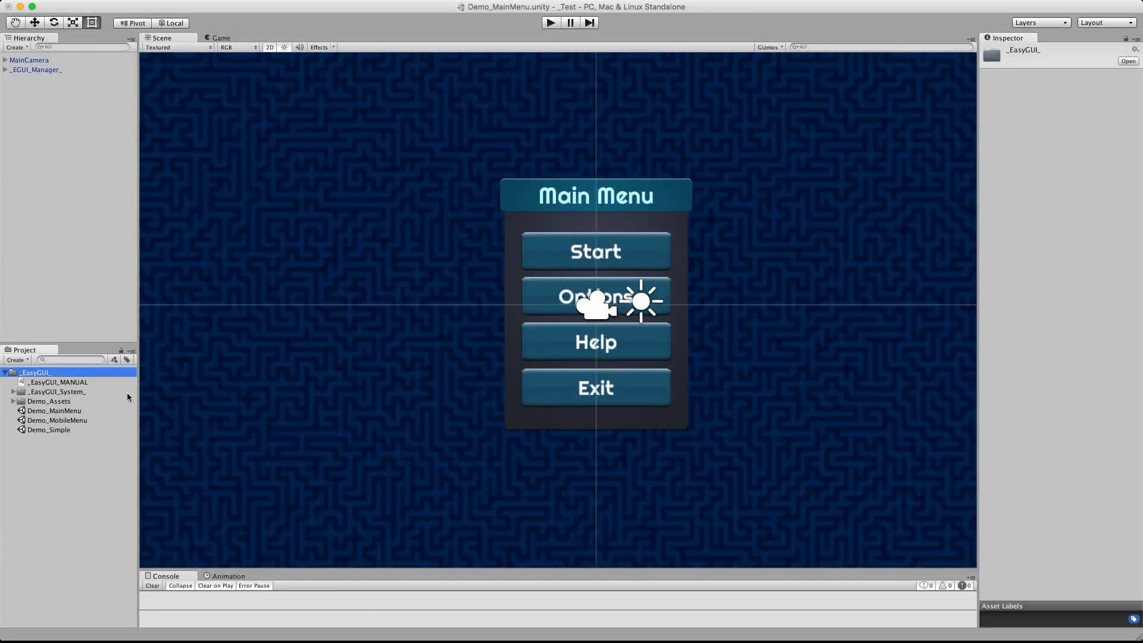
left_click(62, 393)
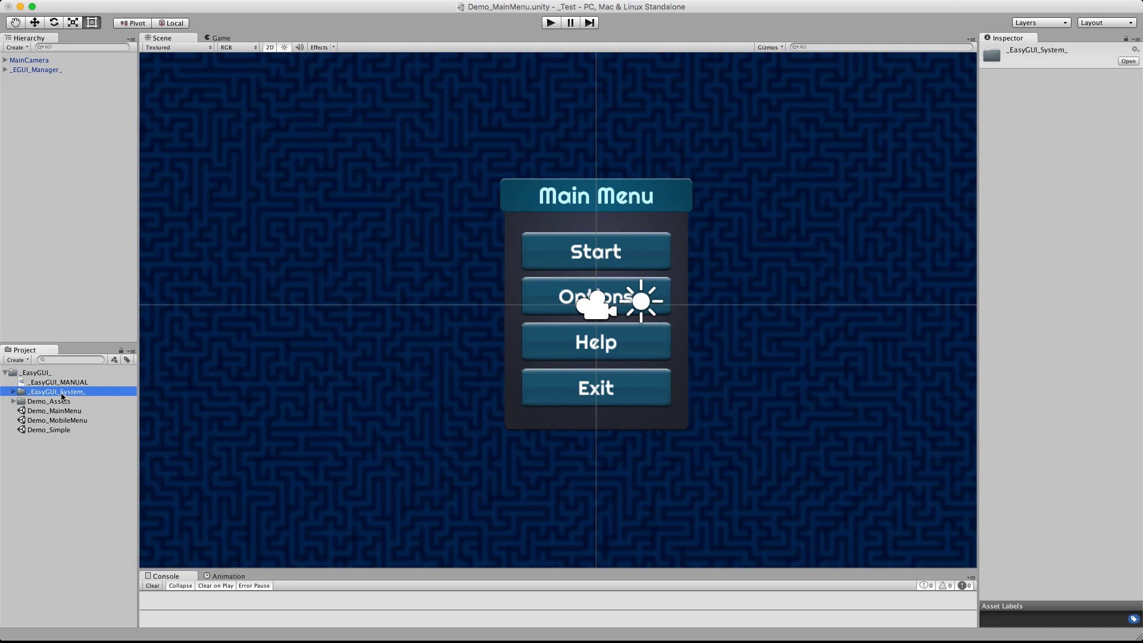
left_click(12, 392)
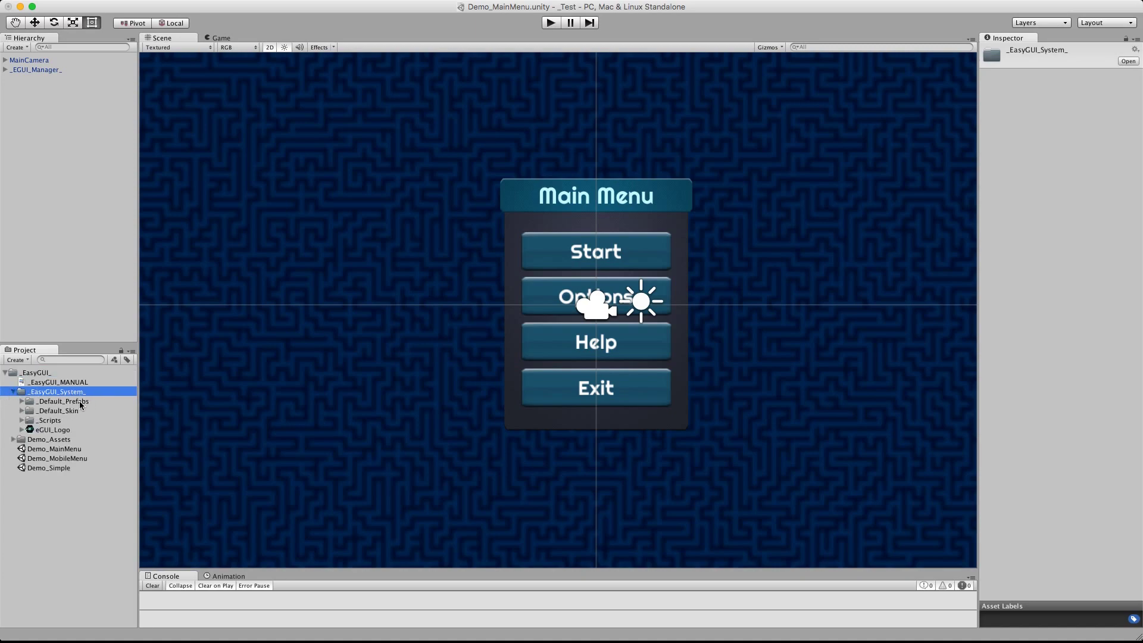
left_click(80, 402)
left_click(22, 402)
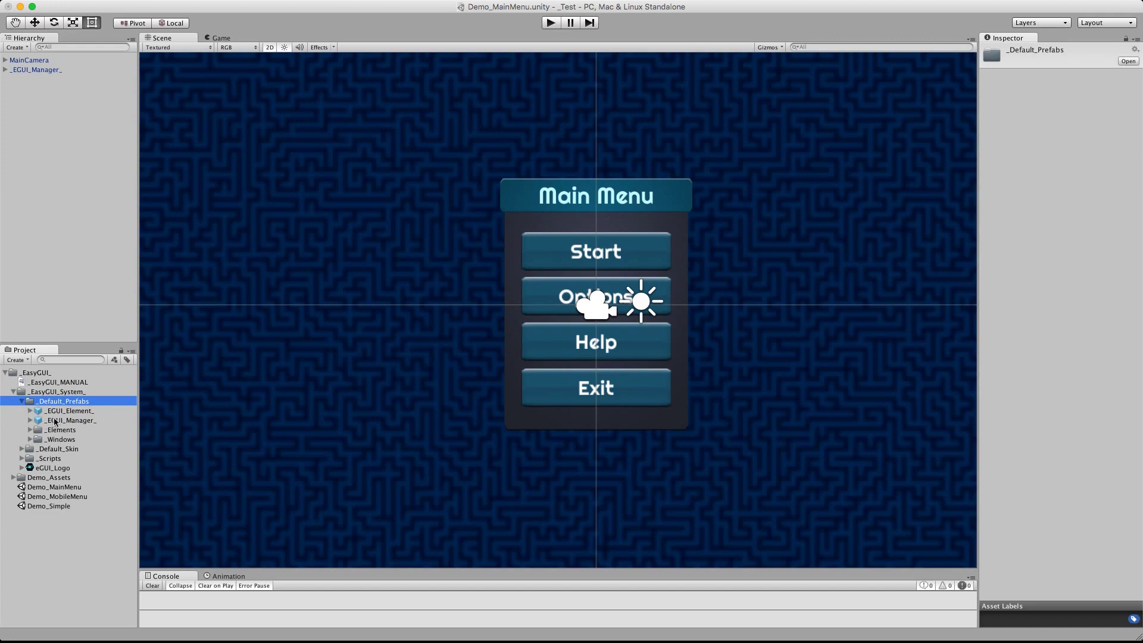
left_click(48, 440)
left_click(29, 440)
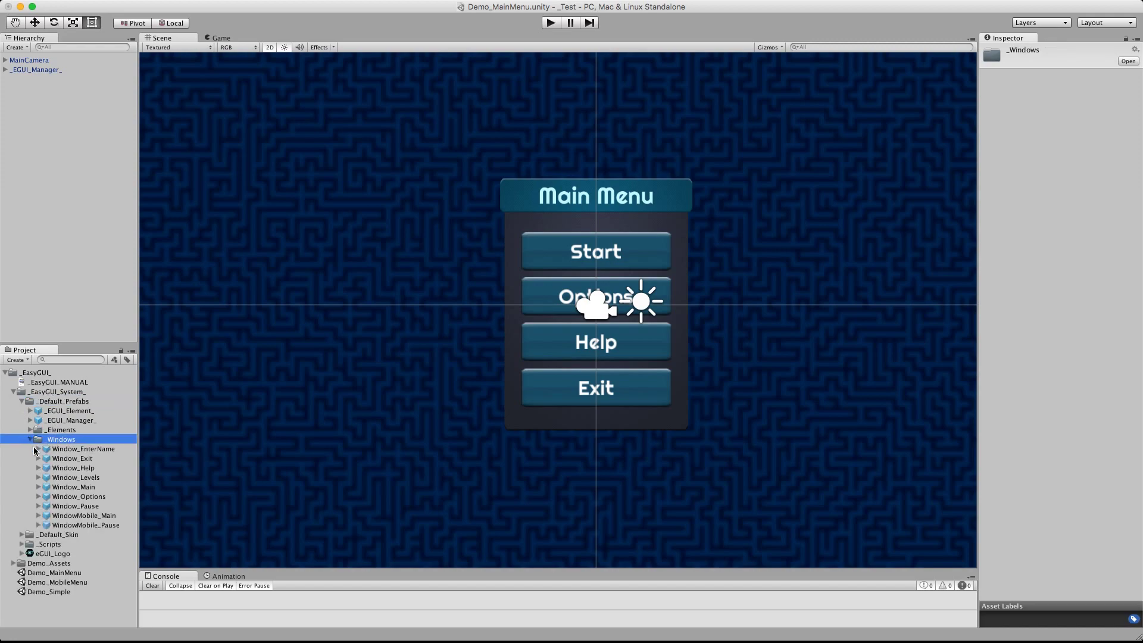
left_click(88, 449)
left_click(90, 459)
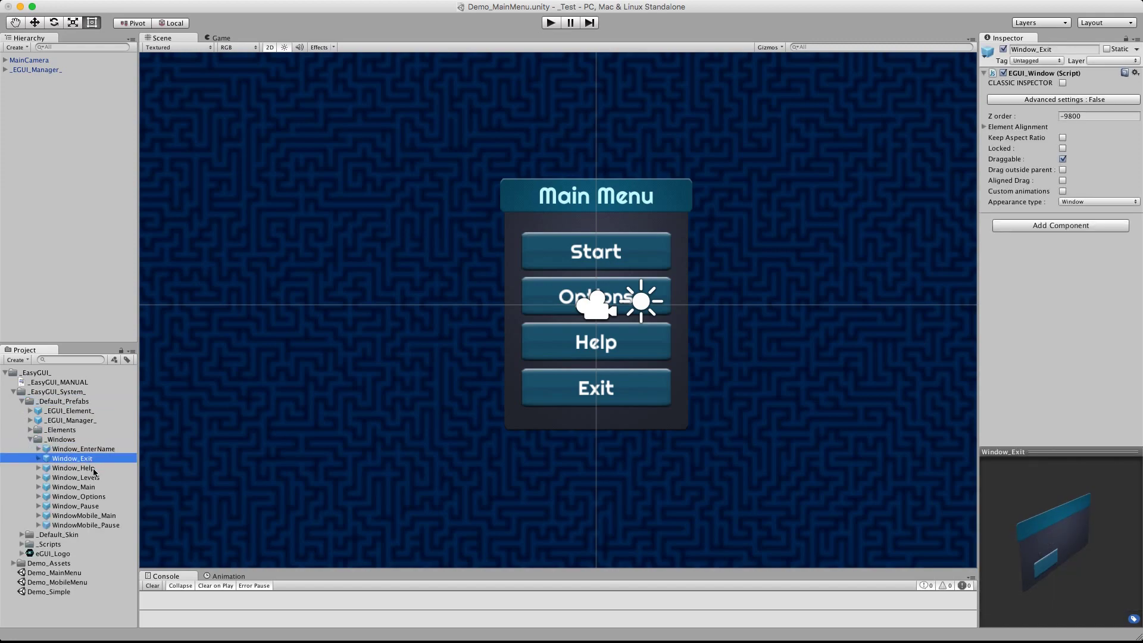
left_click_drag(106, 458, 308, 191)
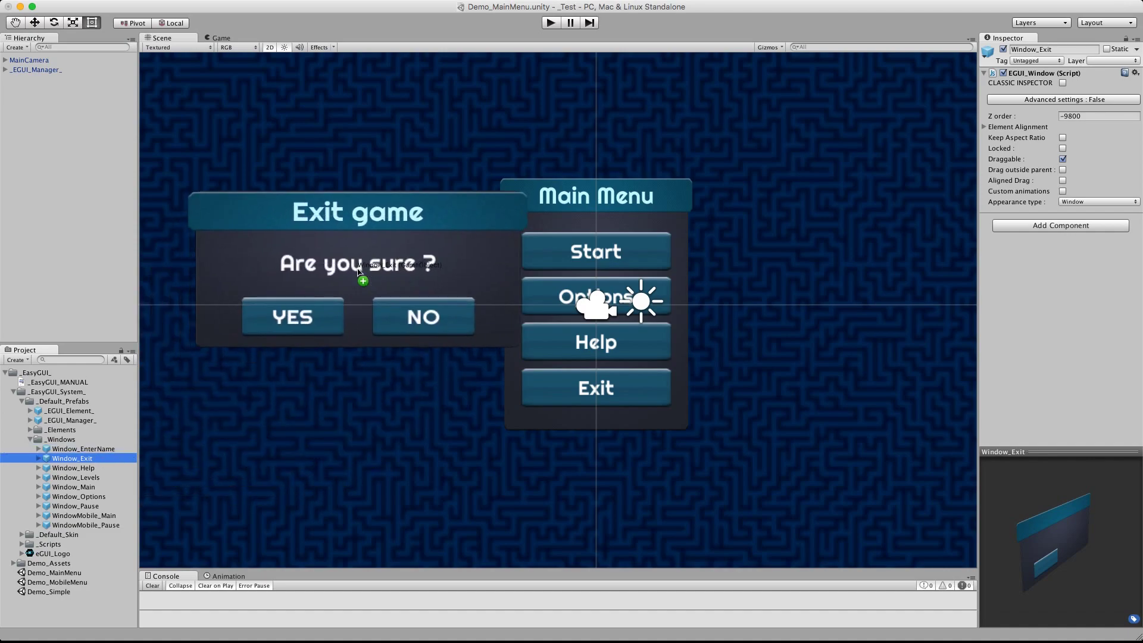
key("Escape")
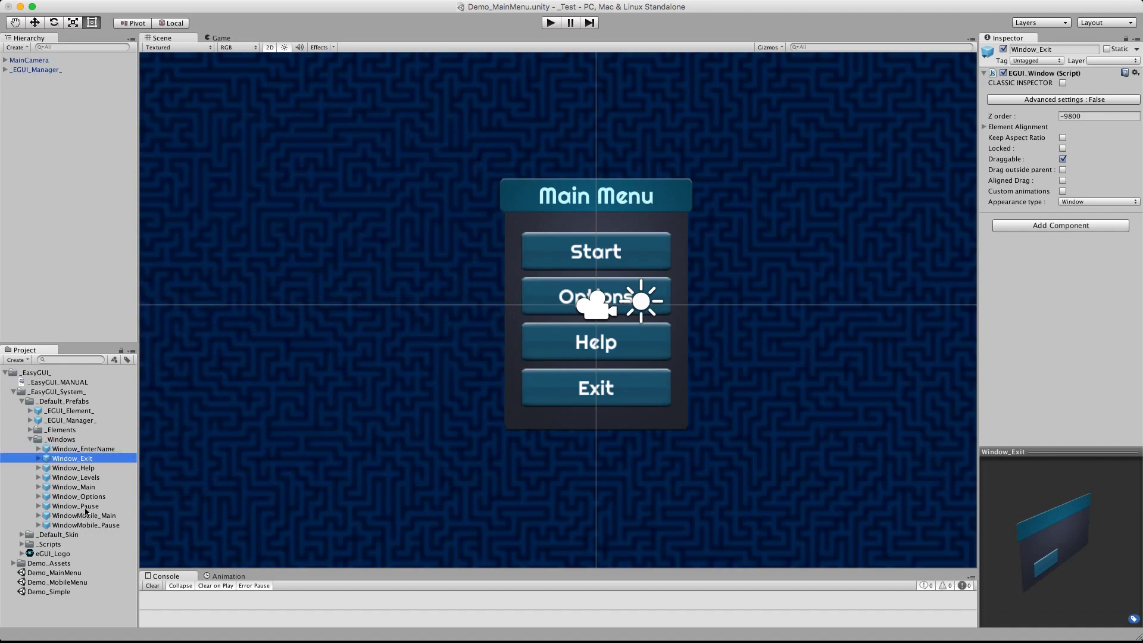
mouse_move(86, 509)
left_mouse_down()
mouse_move(329, 260)
mouse_move(67, 443)
left_mouse_up()
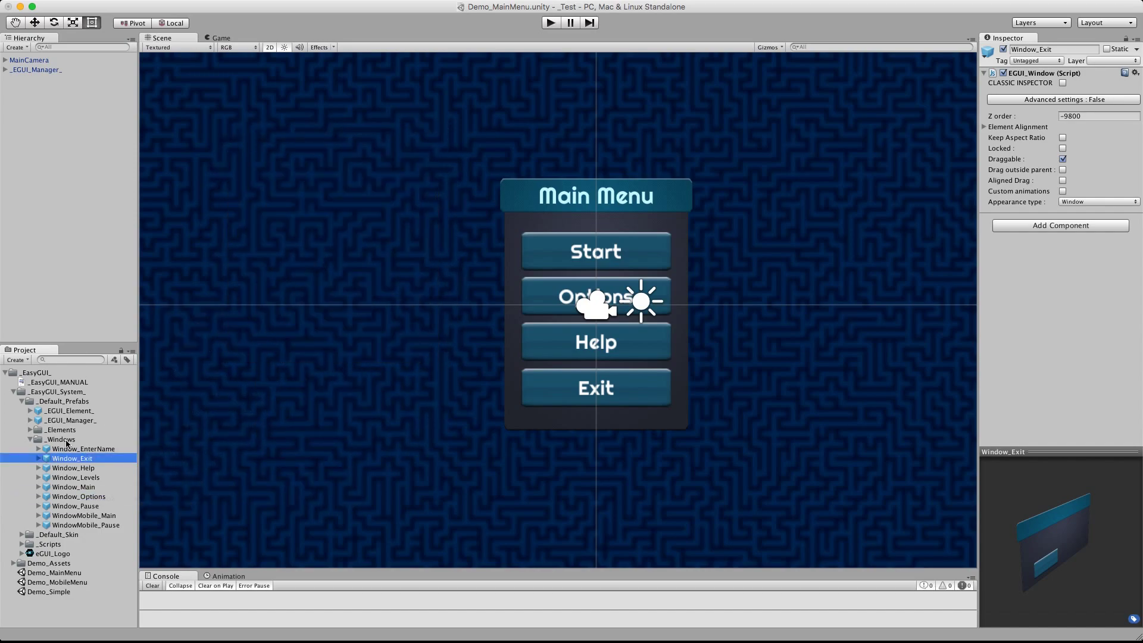
left_click(31, 440)
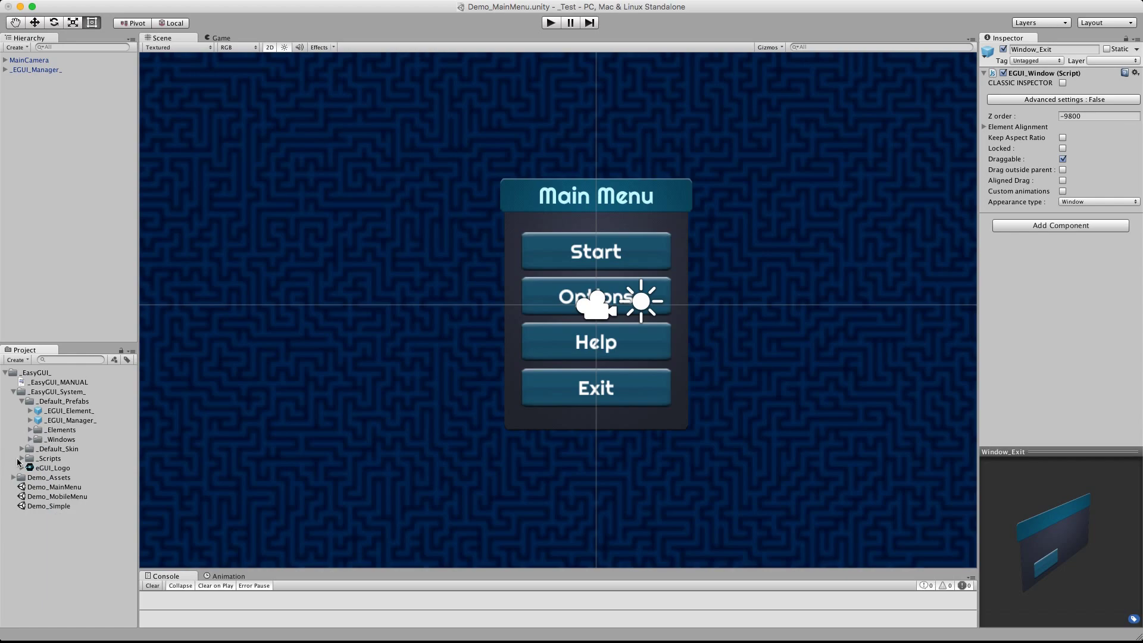
left_click(30, 440)
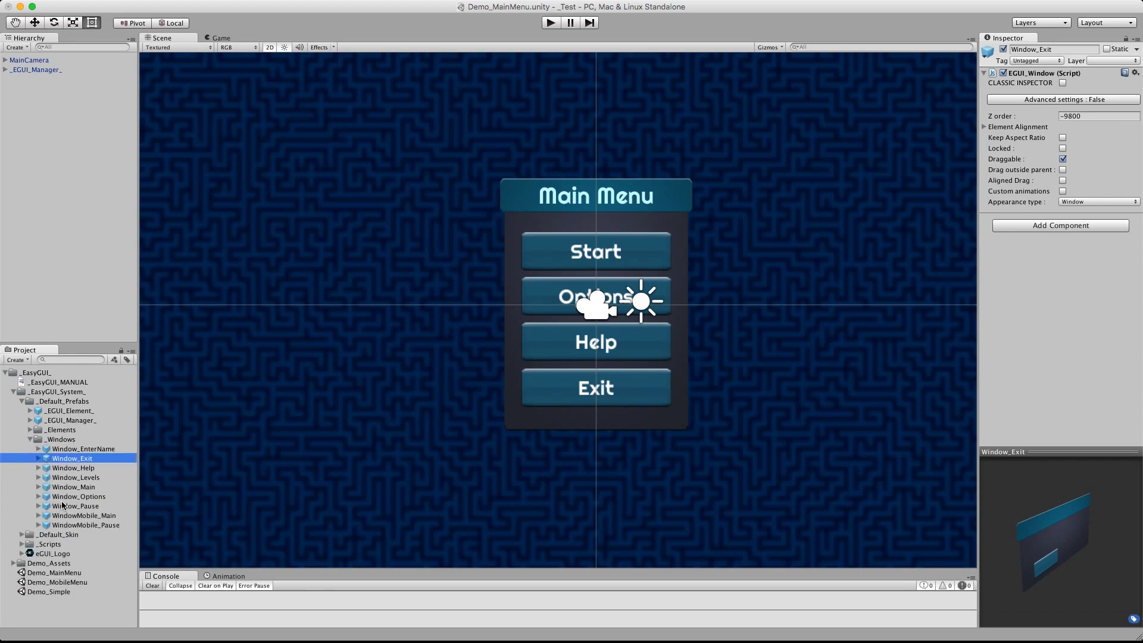
- Add Window_Pause under _EGUI_Manager_, place it left of the Main Menu, and start Play mode
left_click_drag(78, 508, 36, 71)
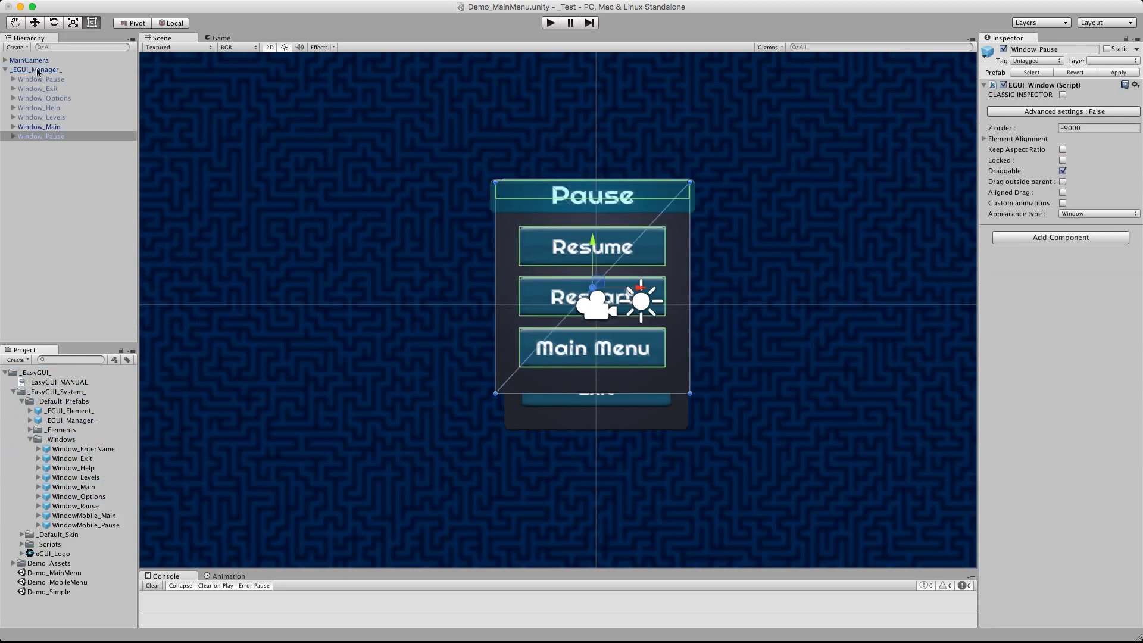
mouse_move(593, 303)
left_mouse_down()
mouse_move(293, 275)
mouse_move(339, 308)
left_mouse_up()
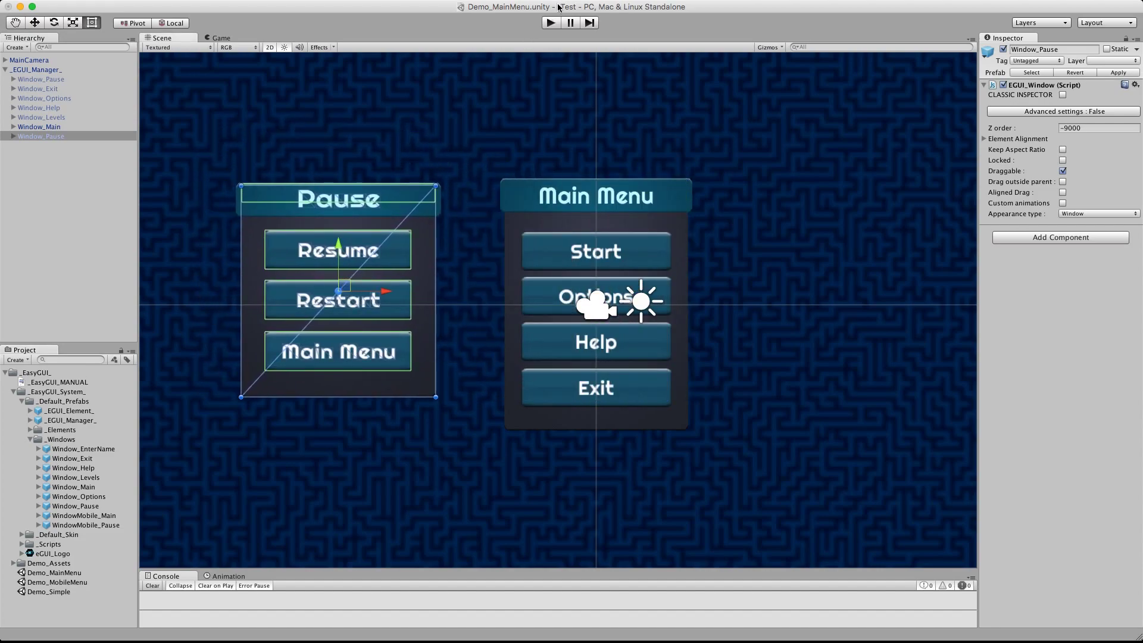
left_click(552, 24)
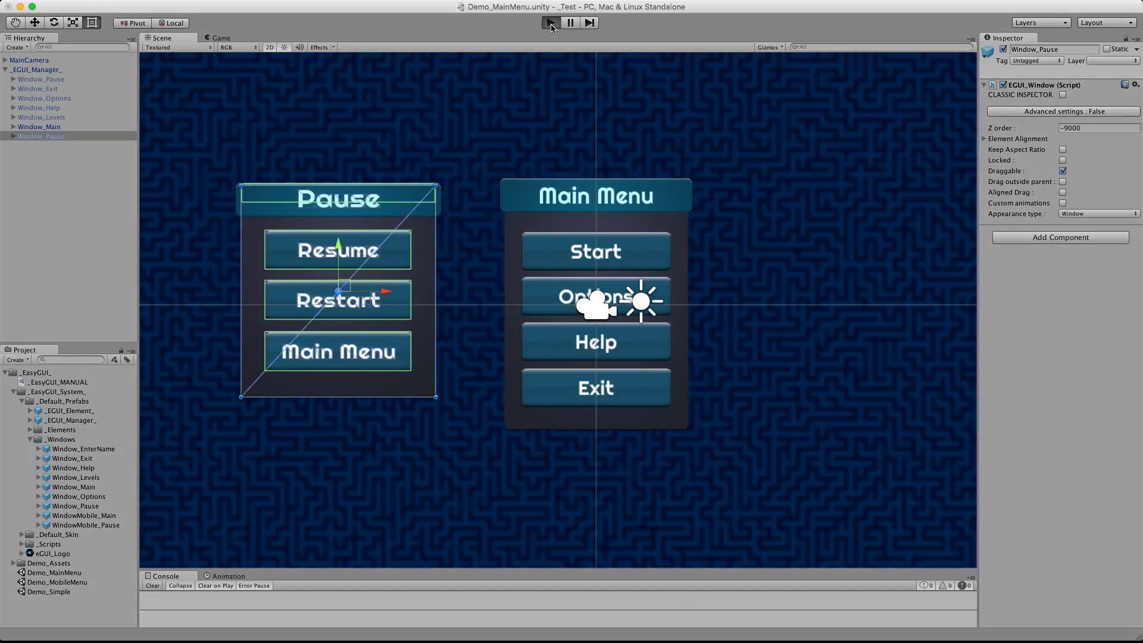
mouse_move(559, 193)
left_mouse_down()
mouse_move(356, 123)
mouse_move(353, 178)
left_mouse_up()
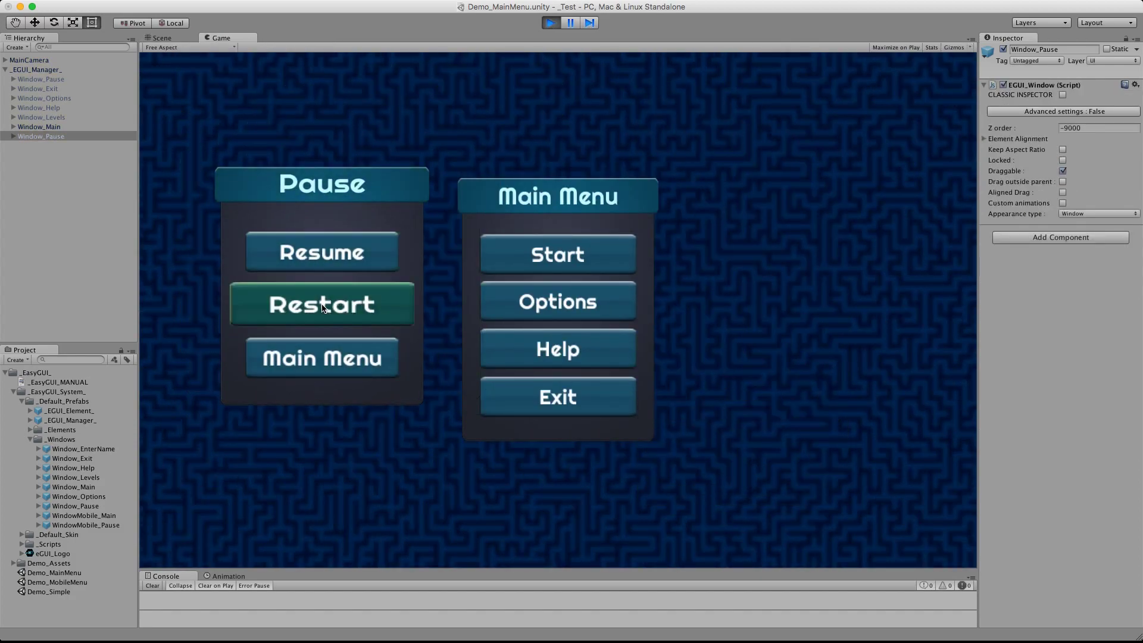
left_click(321, 304)
left_click(539, 375)
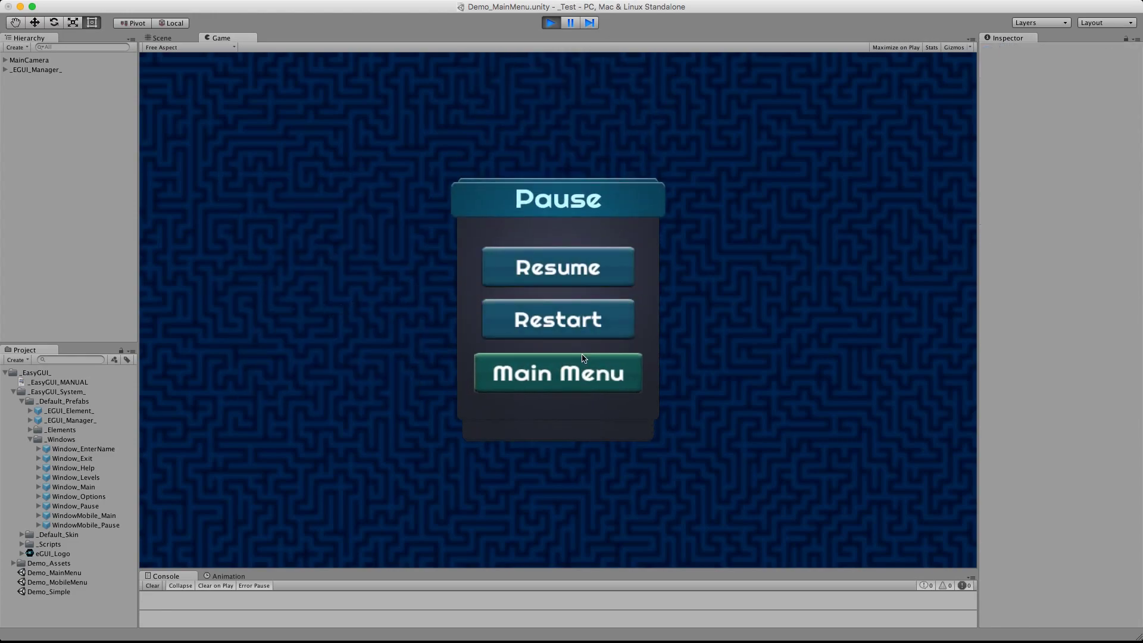
mouse_move(565, 207)
left_mouse_down()
mouse_move(854, 115)
mouse_move(914, 122)
mouse_move(387, 122)
left_mouse_up()
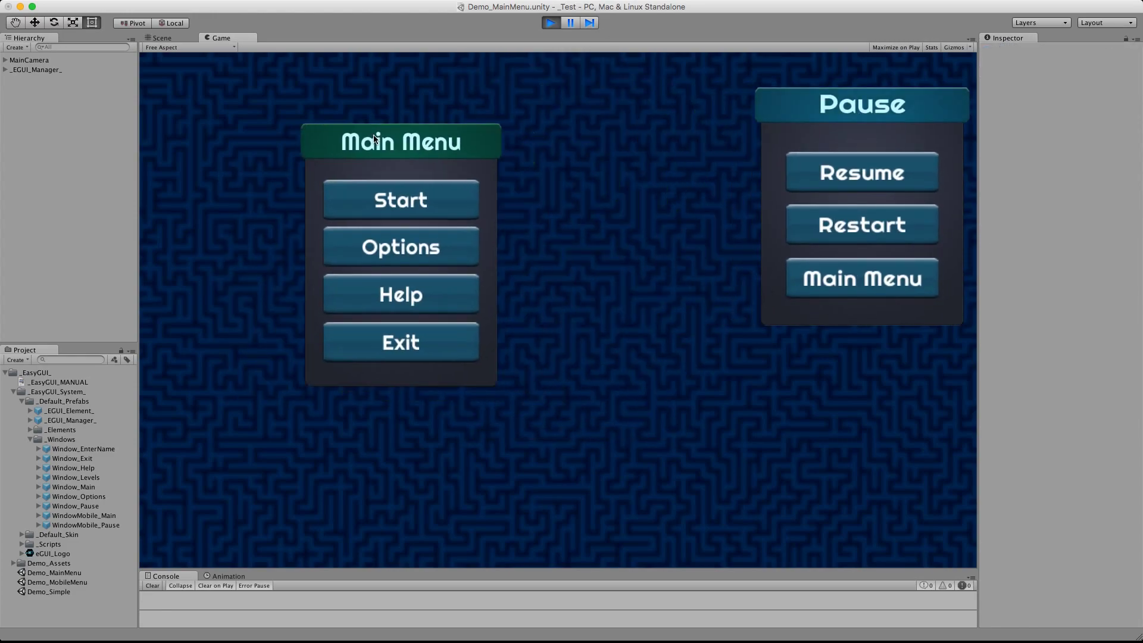
left_click(552, 24)
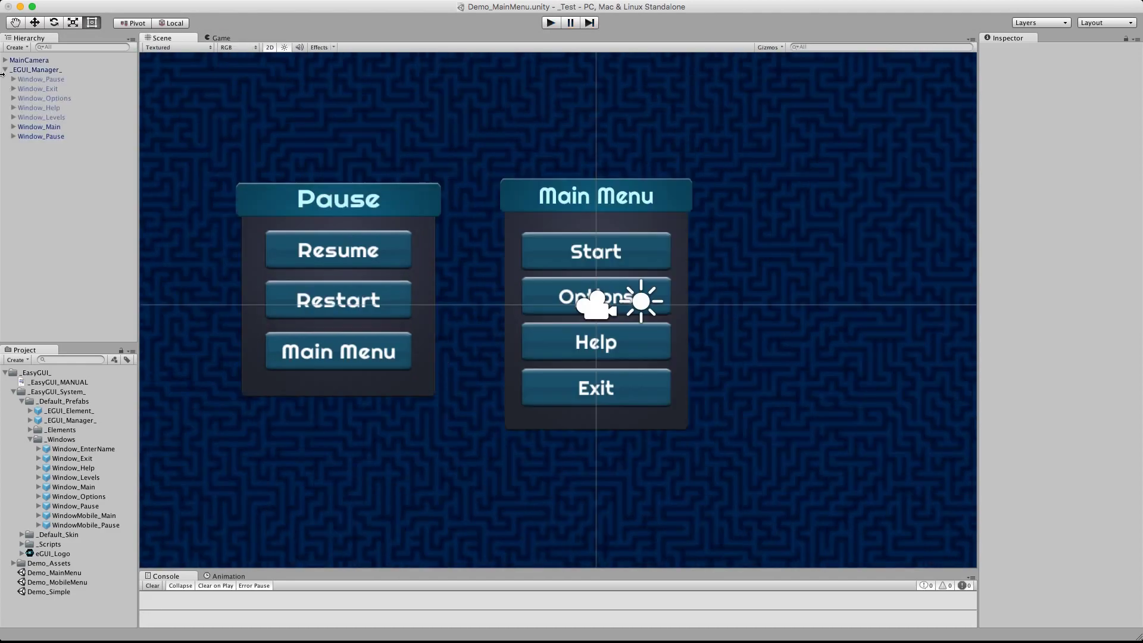
- Delete Window_Pause from the Hierarchy and select _EGUI_Manager_
right_click(48, 138)
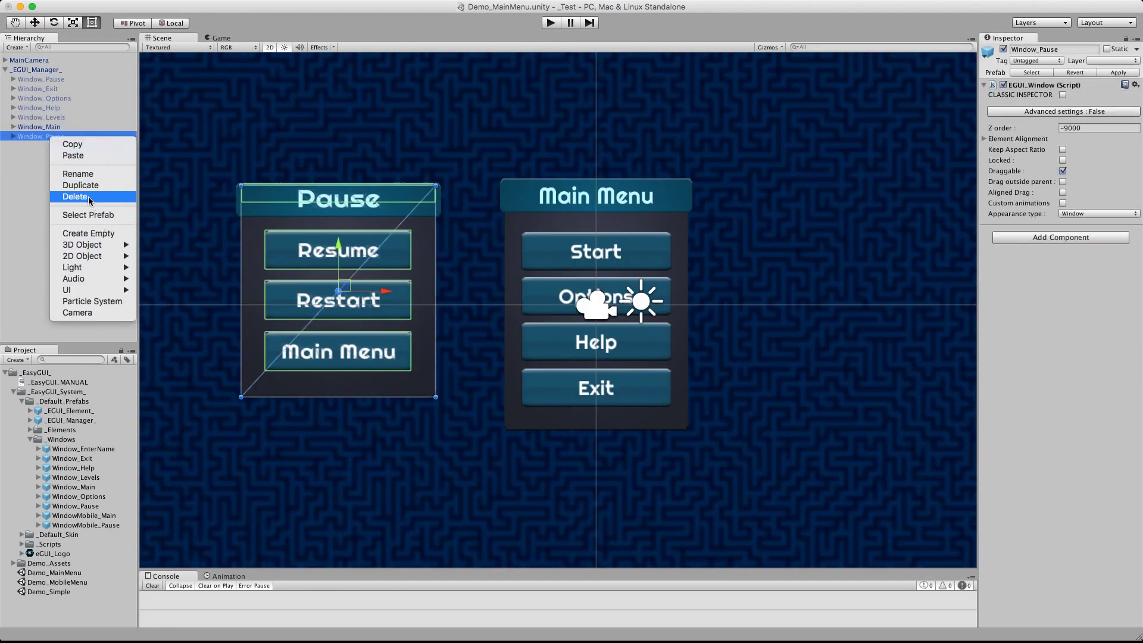
left_click(89, 198)
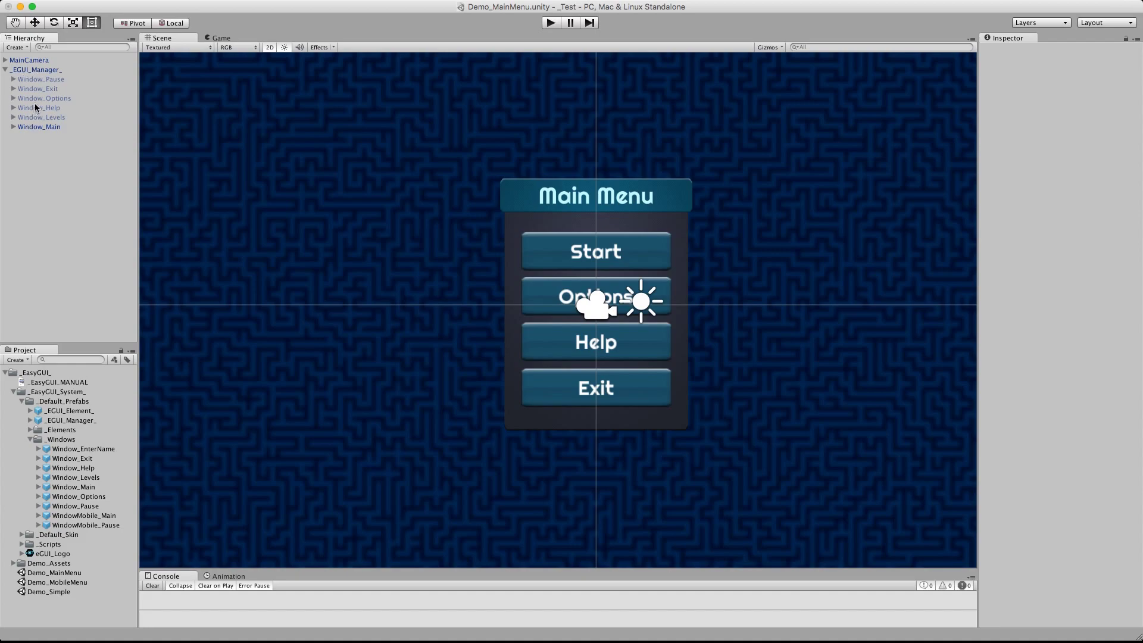
left_click(30, 70)
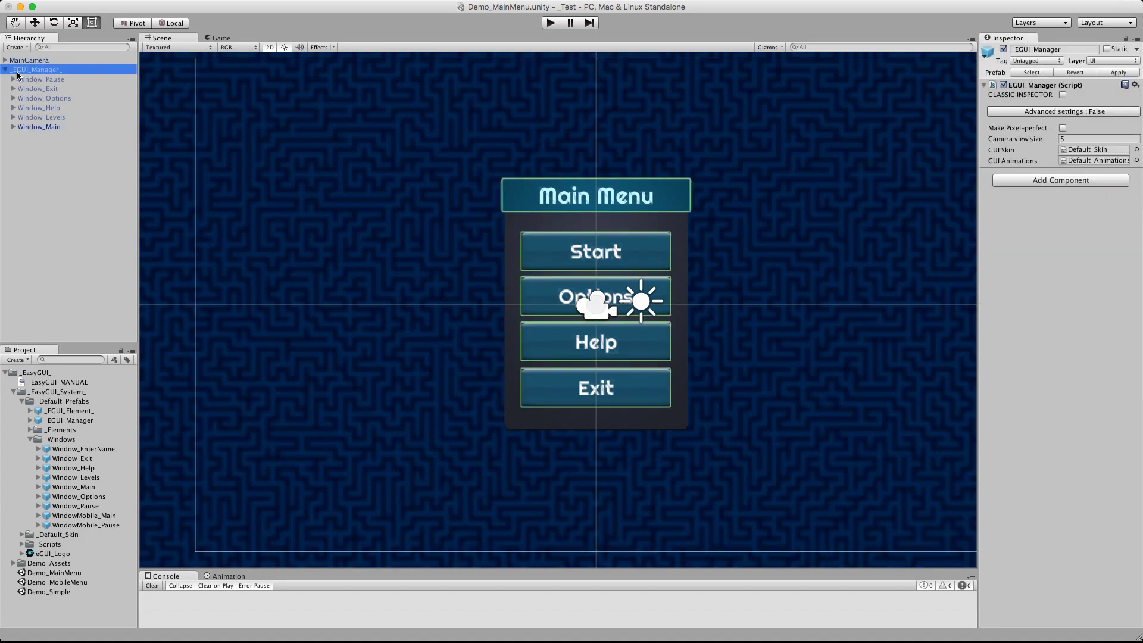
- Select Button_Start under Window_Main and inspect its OnClick Action targeting Window_Levels
left_click(38, 127)
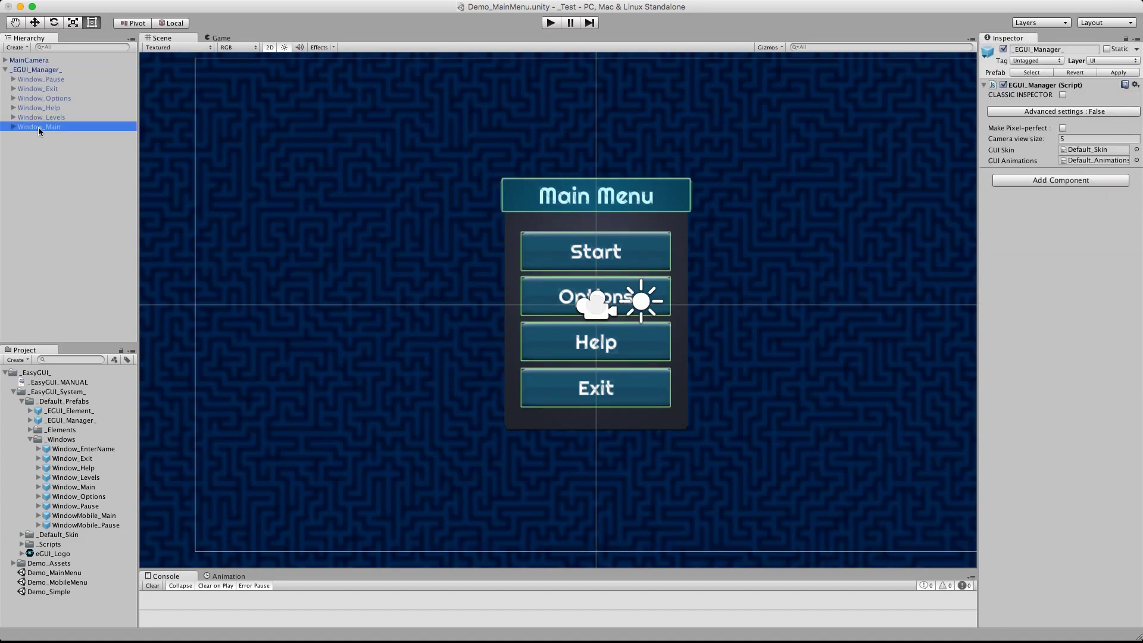
left_click(657, 258)
left_click(1022, 220)
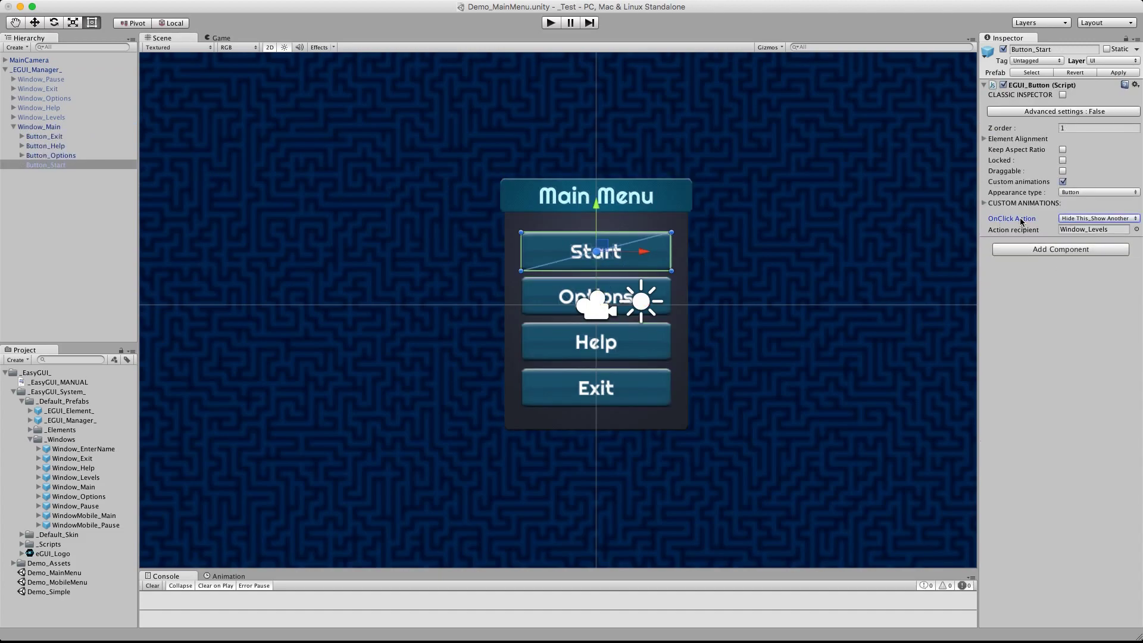
- Play-test that Start opens Choose Level and BACK returns to Main Menu, then stop
left_click(551, 22)
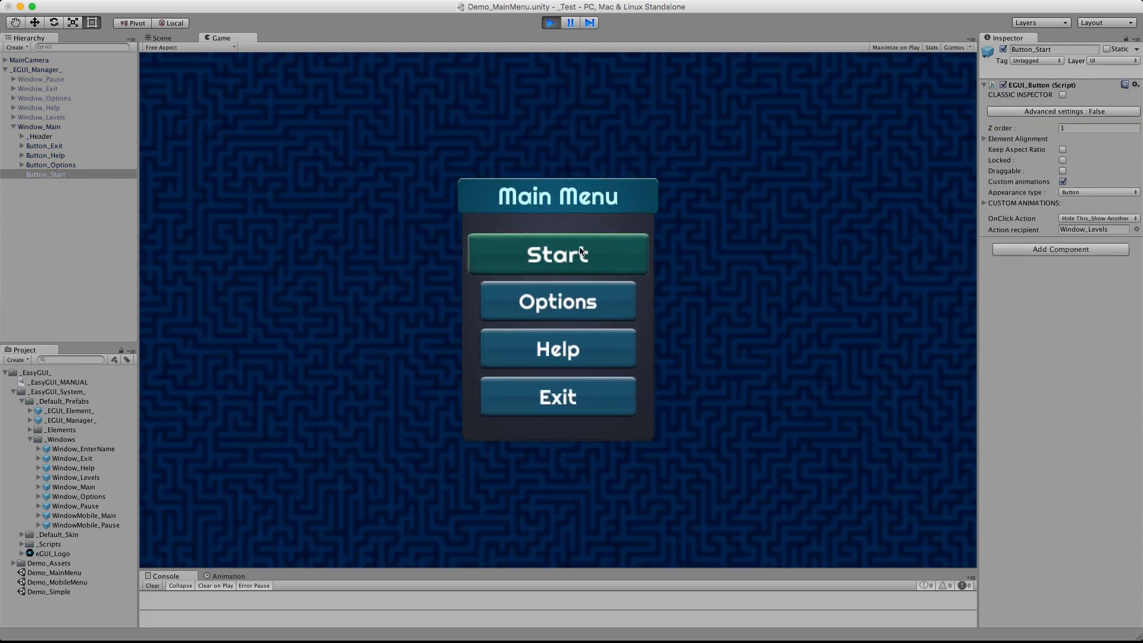
left_click(580, 251)
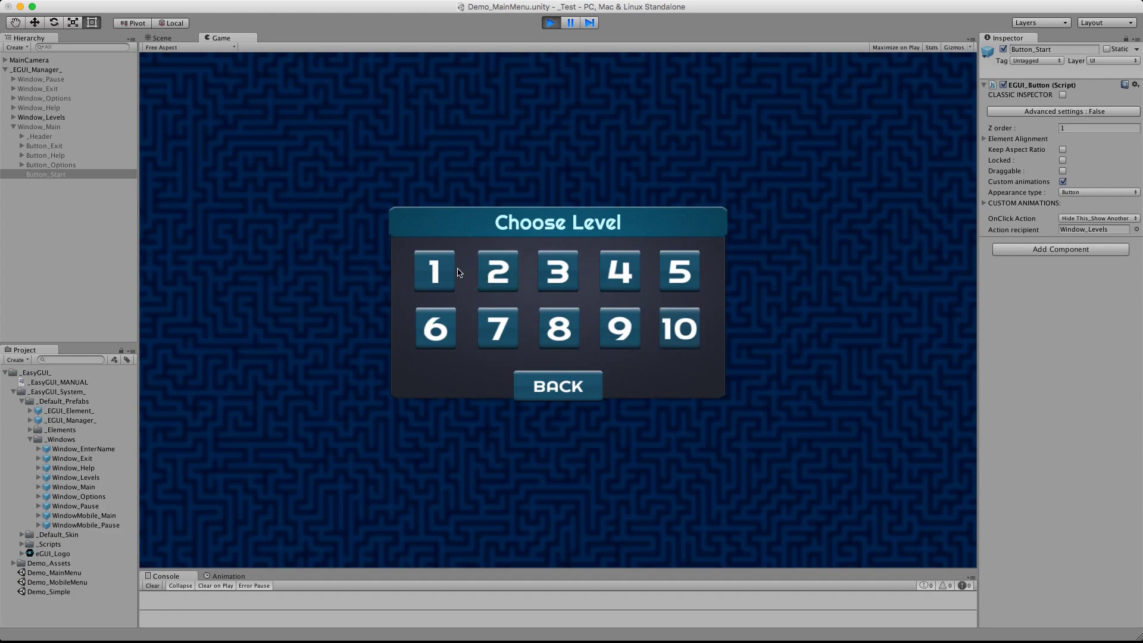
left_click(591, 400)
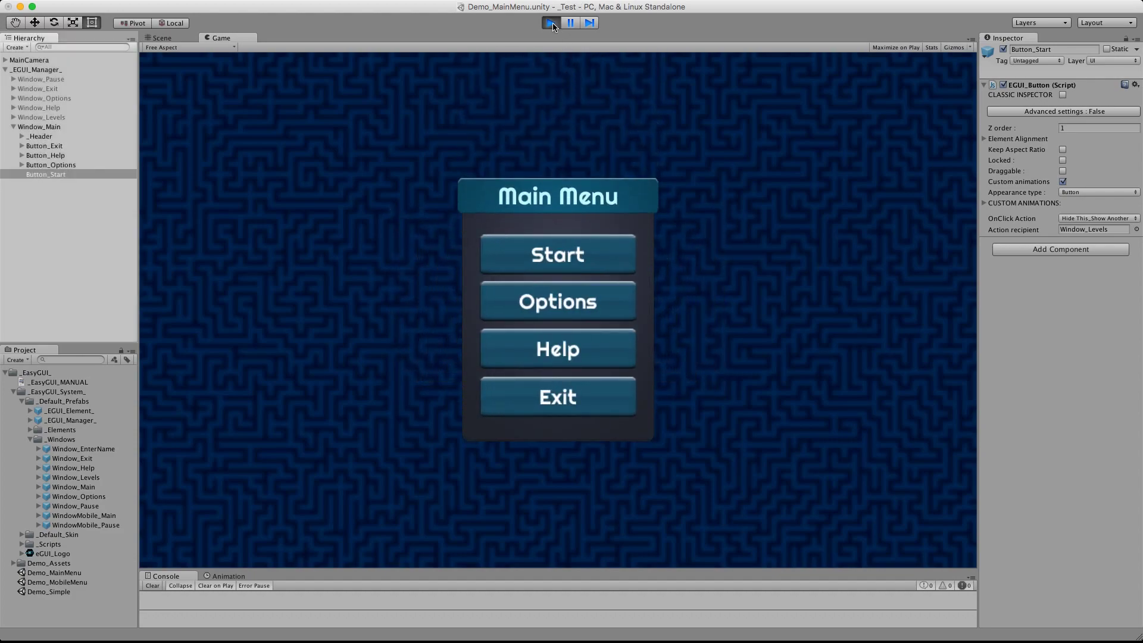
left_click(551, 24)
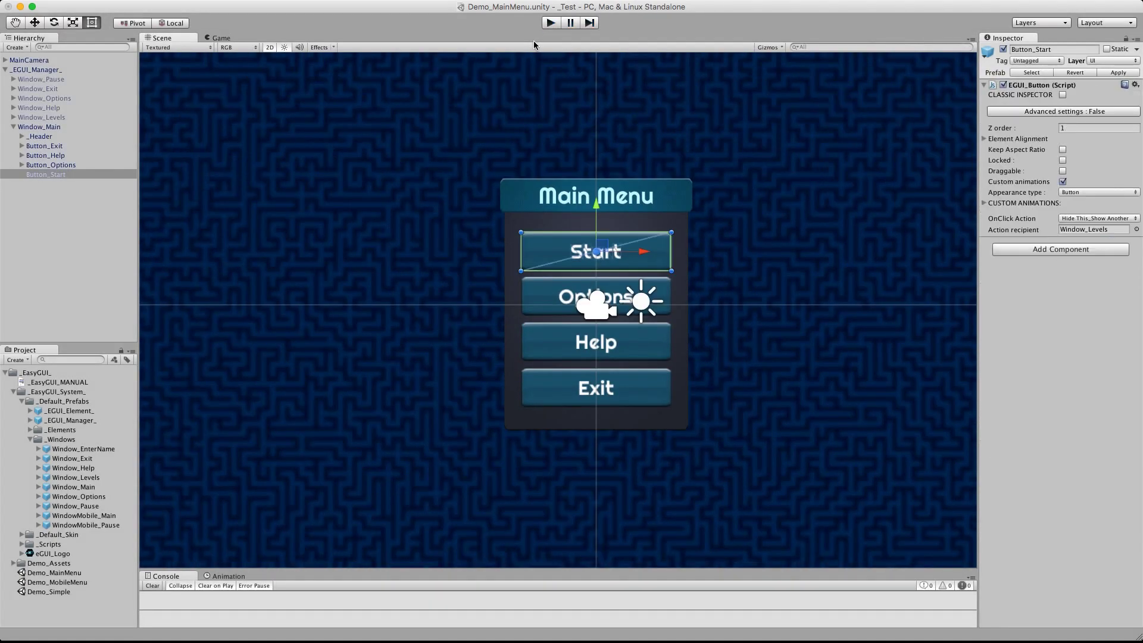
- Make Start's OnClick Action Load Level with parameter 1, matching Demo_Simple's Build Settings index, then play
left_click(1111, 220)
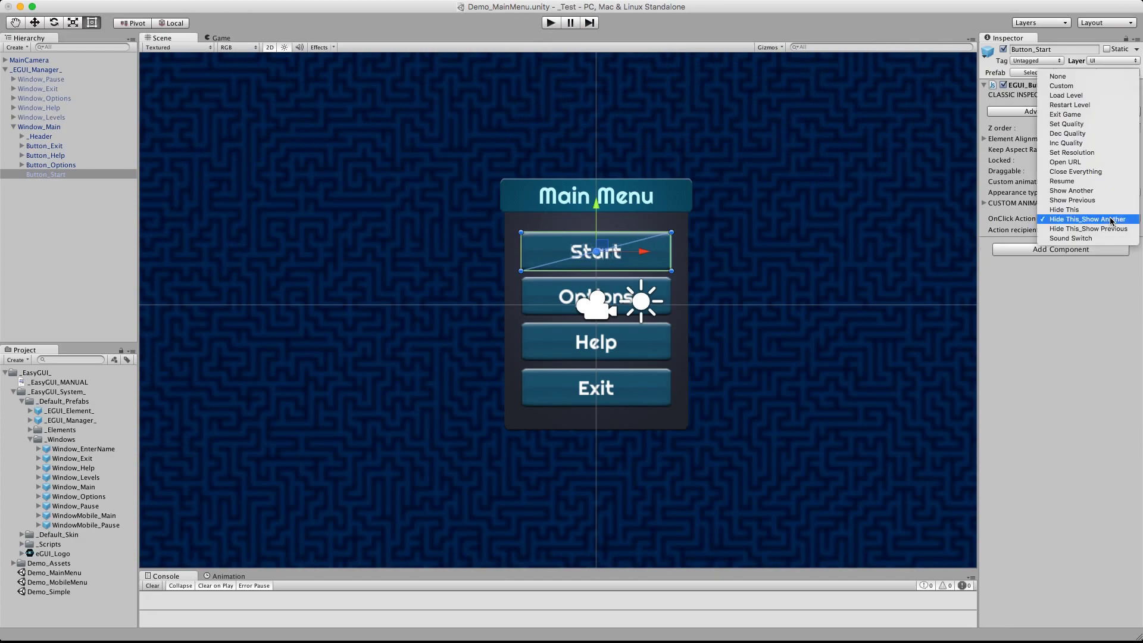
left_click(1084, 96)
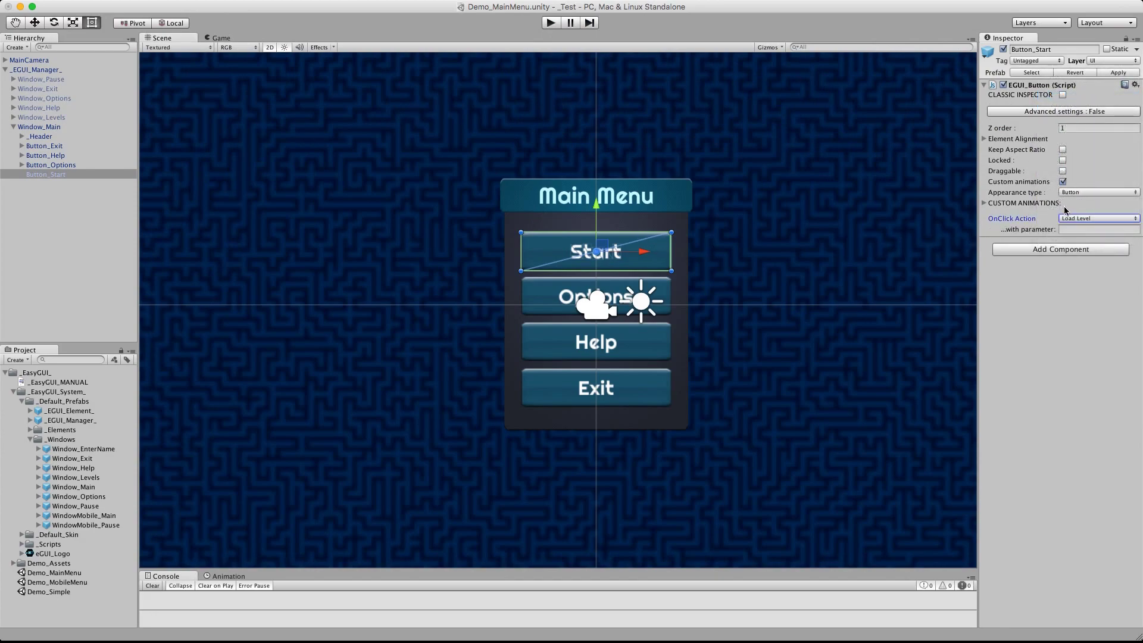
left_click(1070, 229)
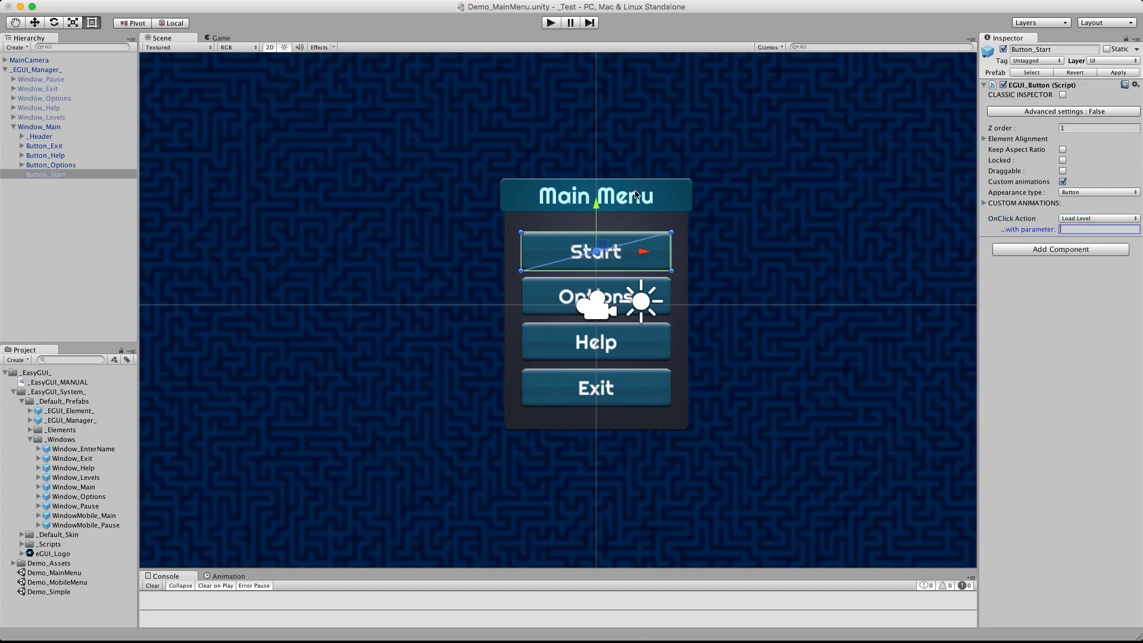
mouse_move(53, 3)
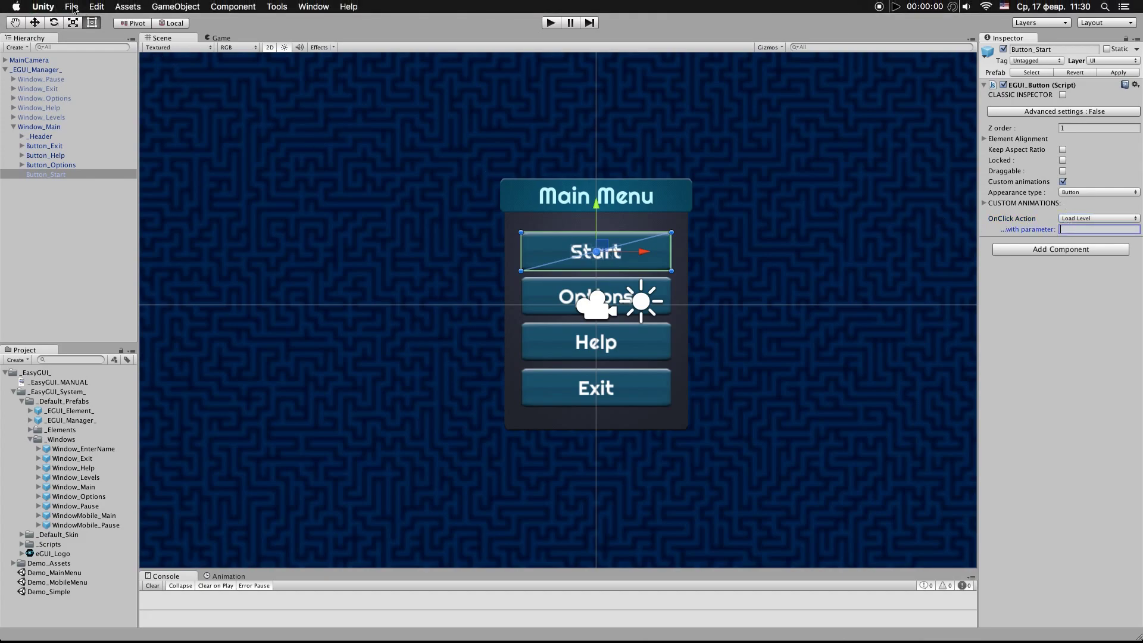
left_click(73, 8)
left_click(116, 123)
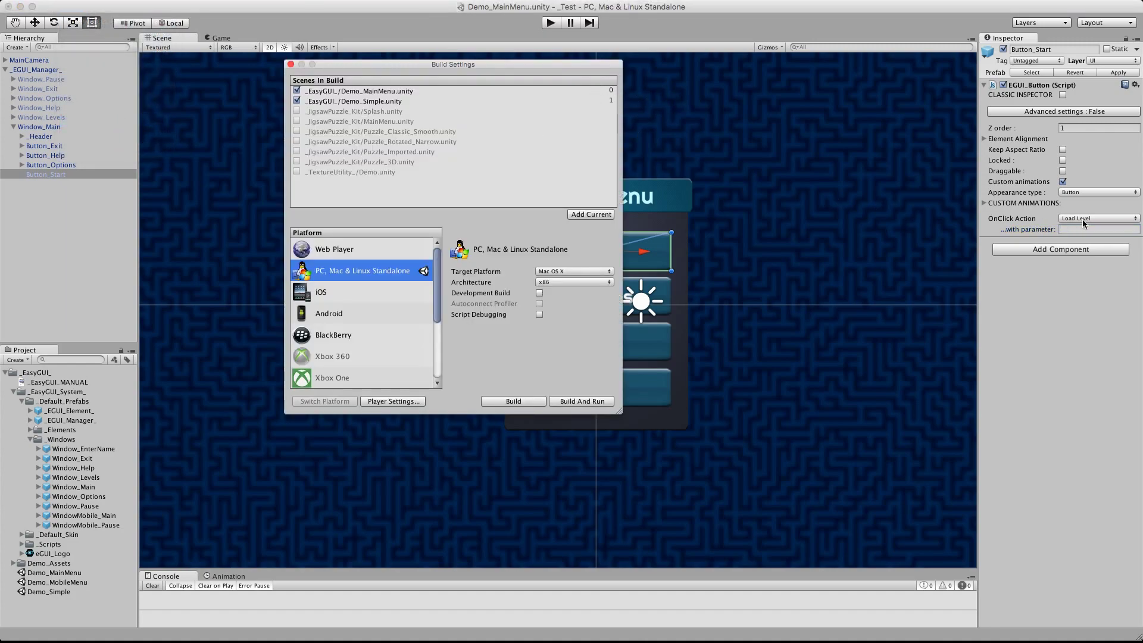
left_click(1096, 230)
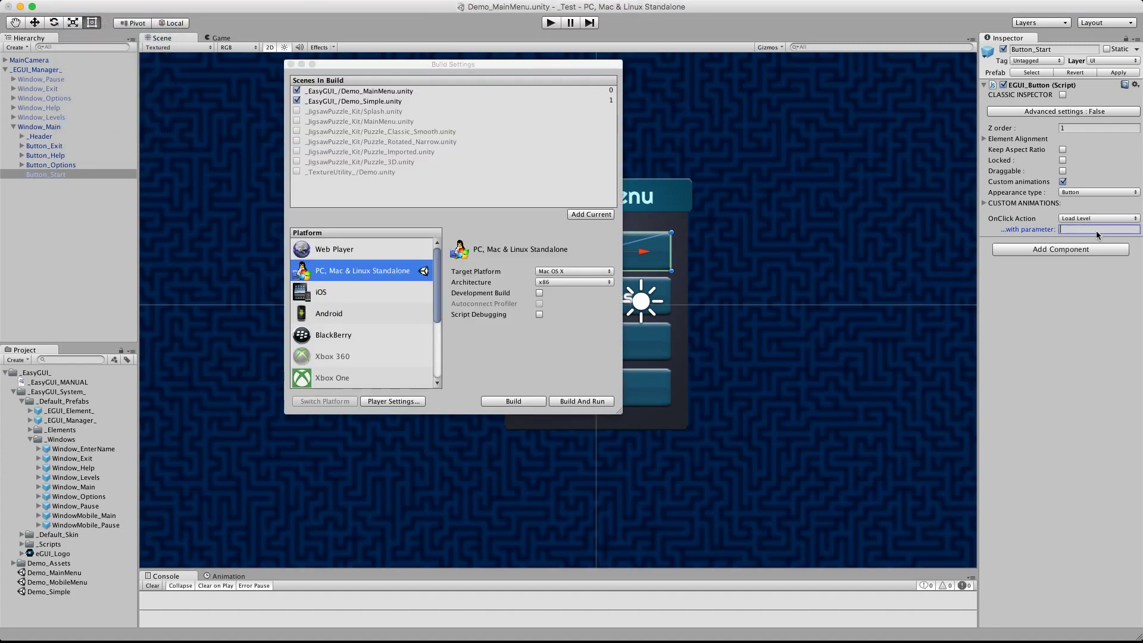
left_click(291, 64)
left_click(549, 24)
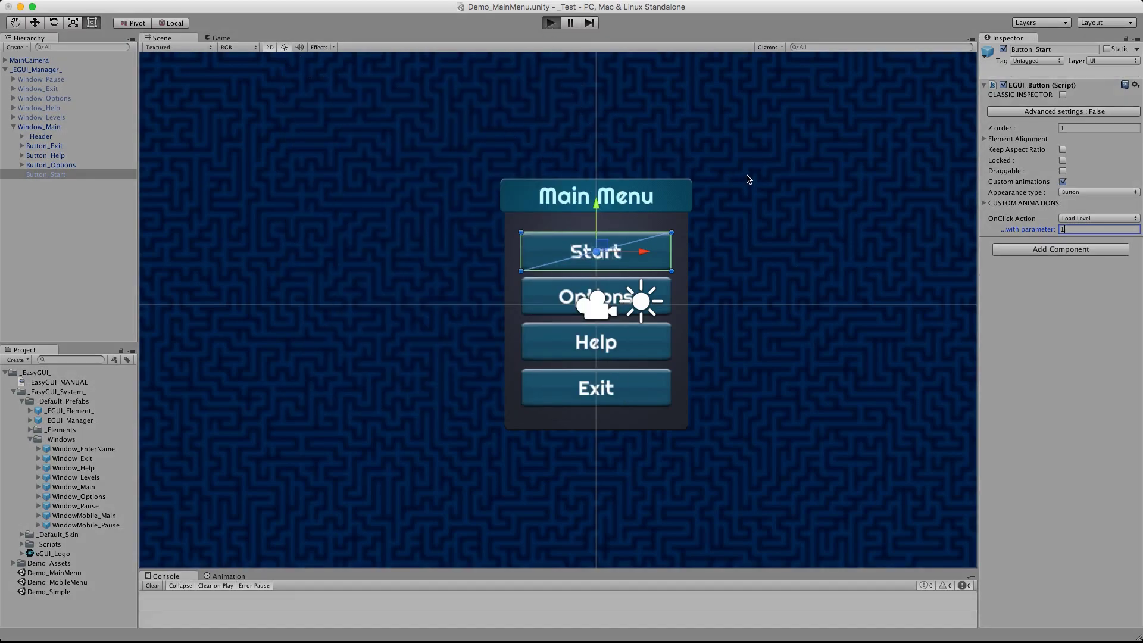
- In Play mode, open Demo_Simple via Start, try the CheckBox, TextField and Toggle, return, and stop
left_click(582, 254)
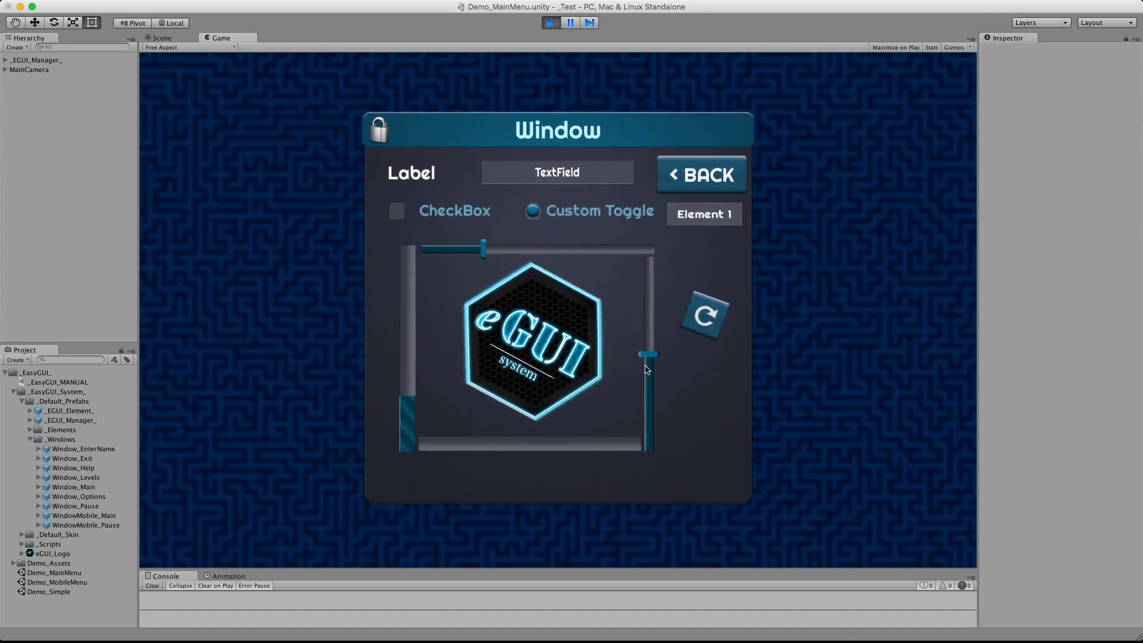
left_click(398, 212)
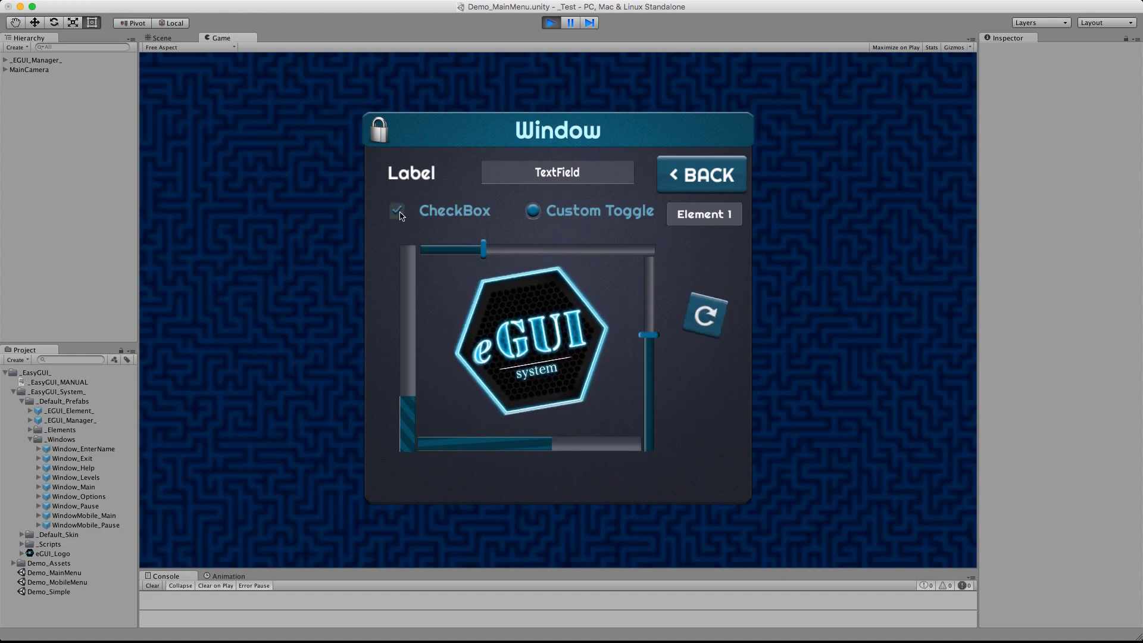
left_click(578, 177)
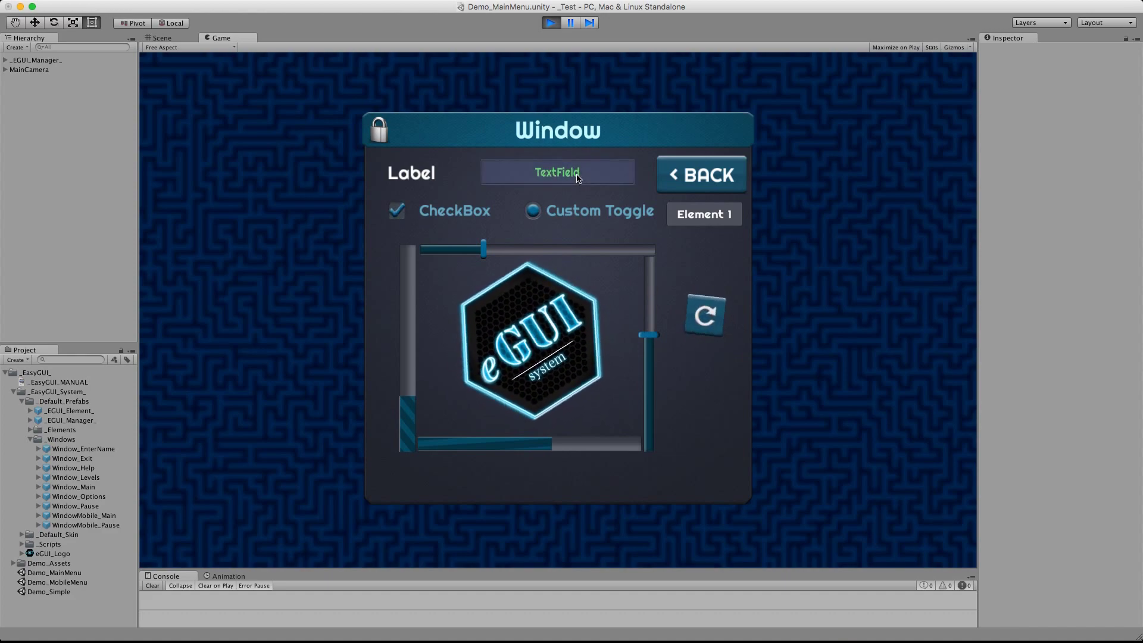
left_click(530, 210)
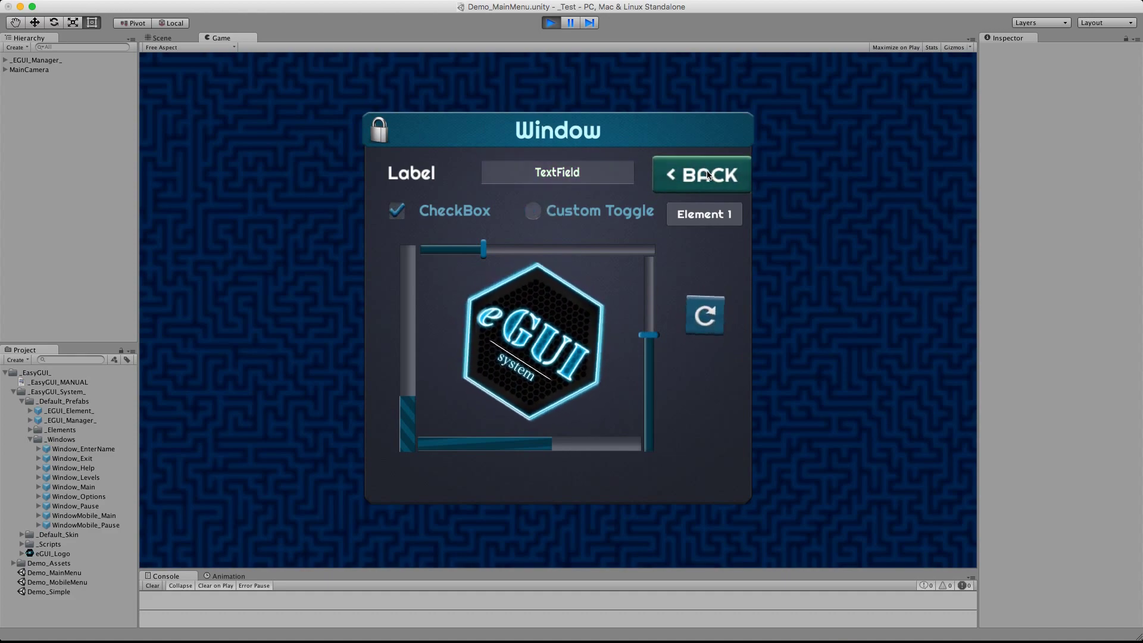
left_click(708, 174)
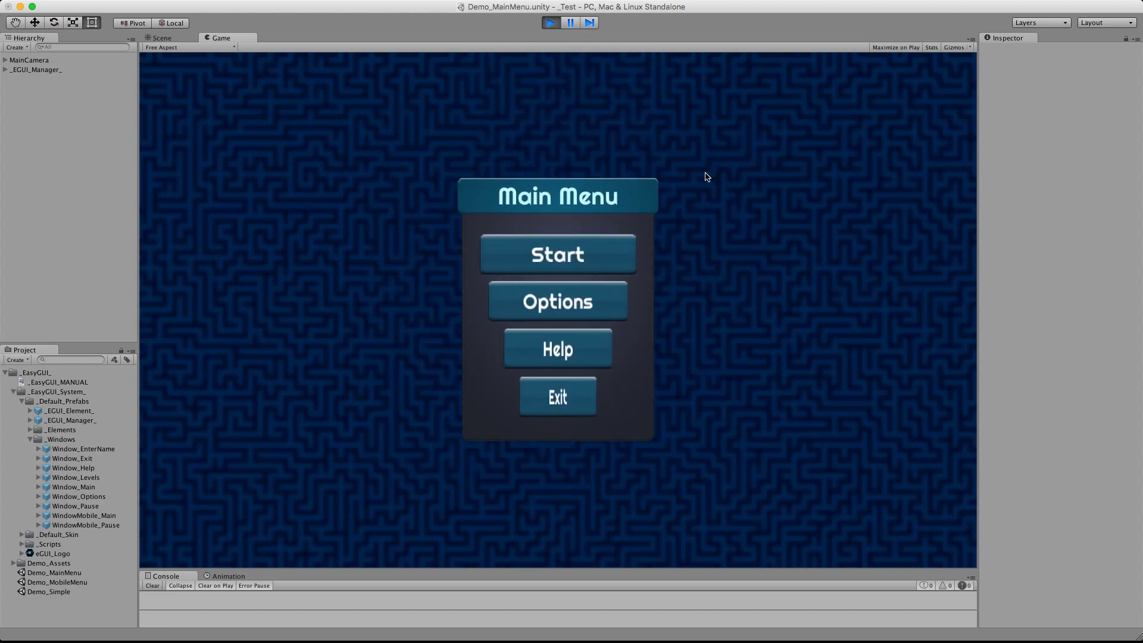
left_click(552, 24)
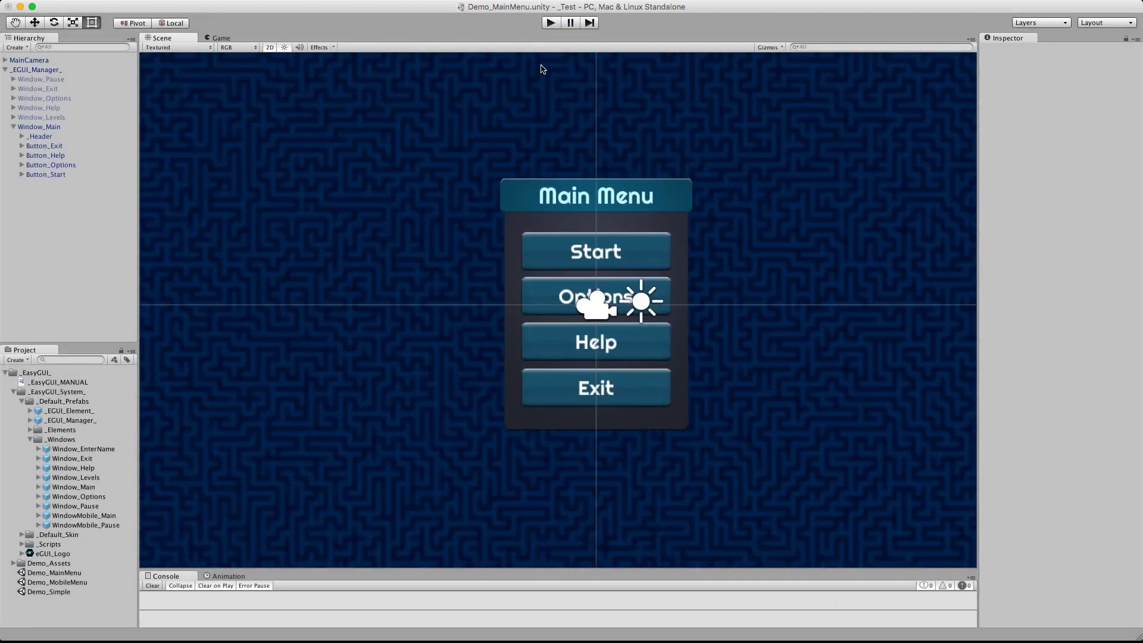
- Collapse _Windows, expand _Elements, and drag the Button prefab toward the Hierarchy
left_click(29, 439)
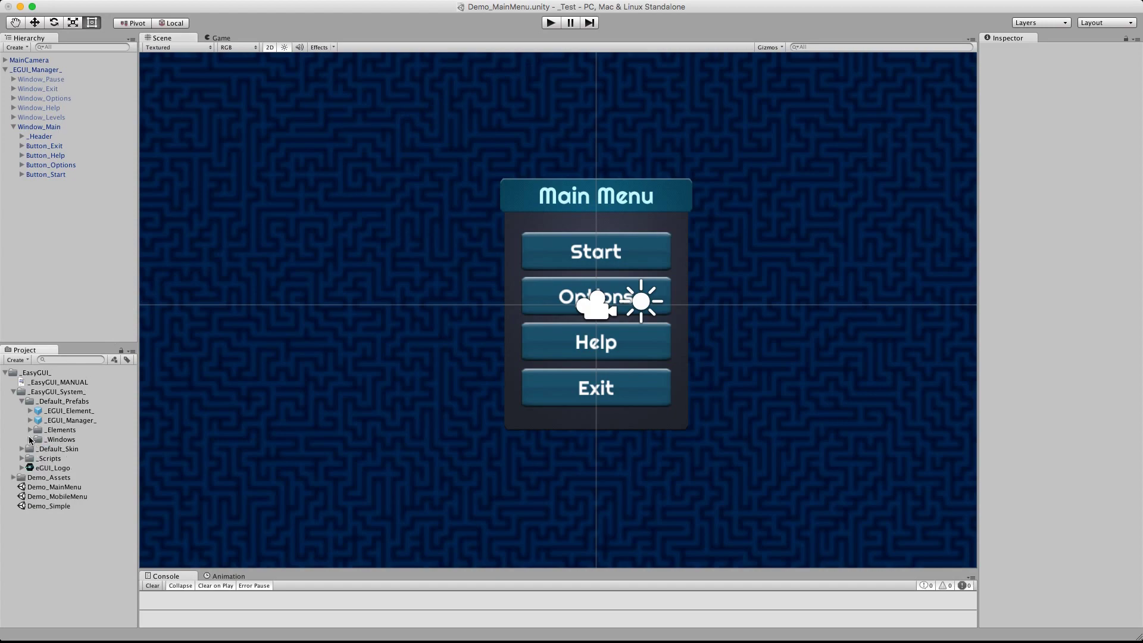
left_click(61, 429)
left_click(30, 429)
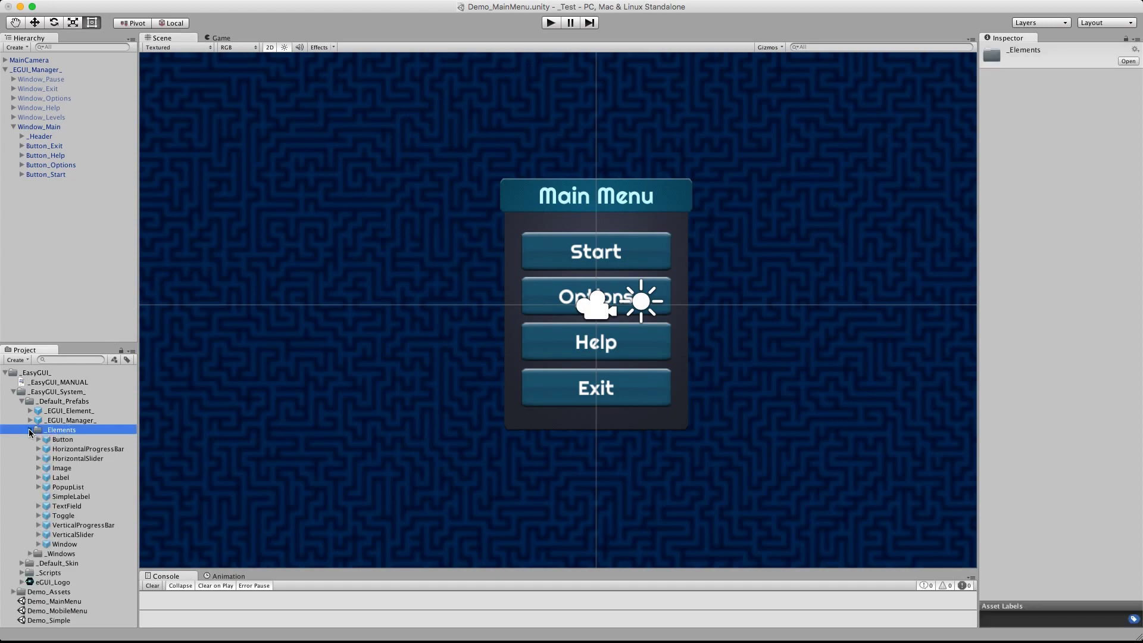
left_click(63, 439)
left_click_drag(64, 442, 50, 72)
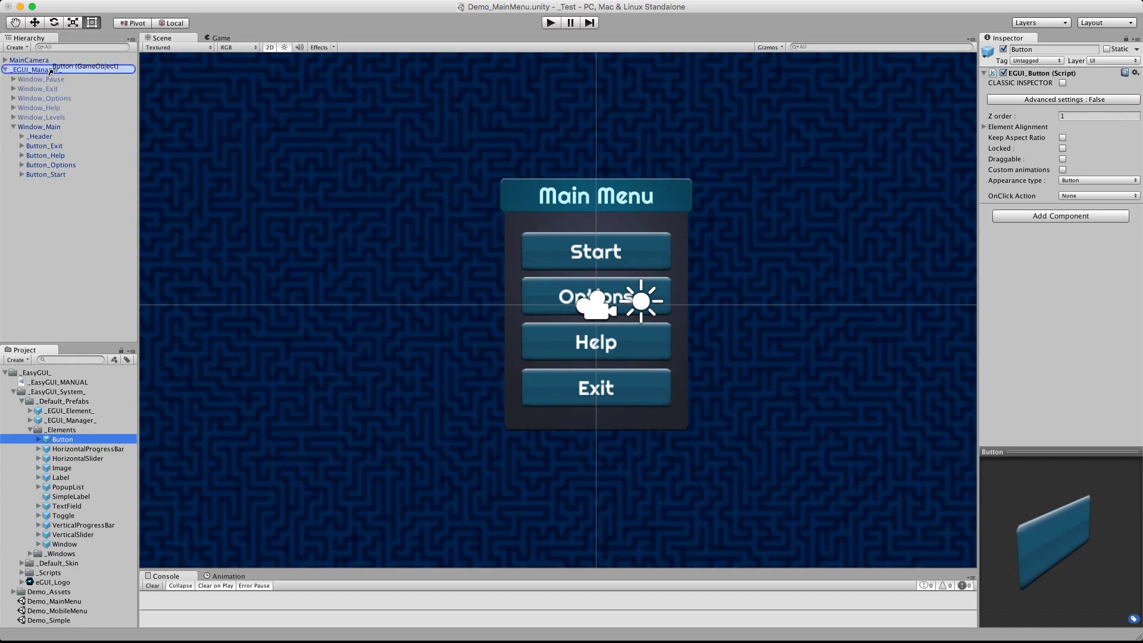
- Add a Button under _EGUI_Manager_ and set its _Caption Text Mesh text to RESTART
left_click_drag(50, 72, 53, 73)
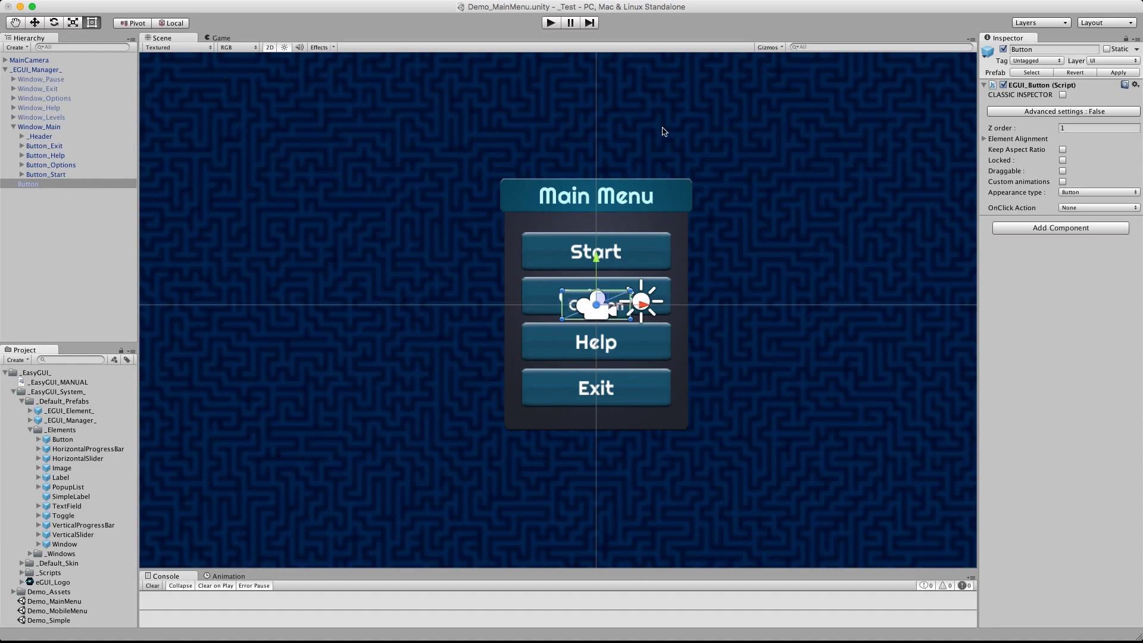
left_click(1068, 110)
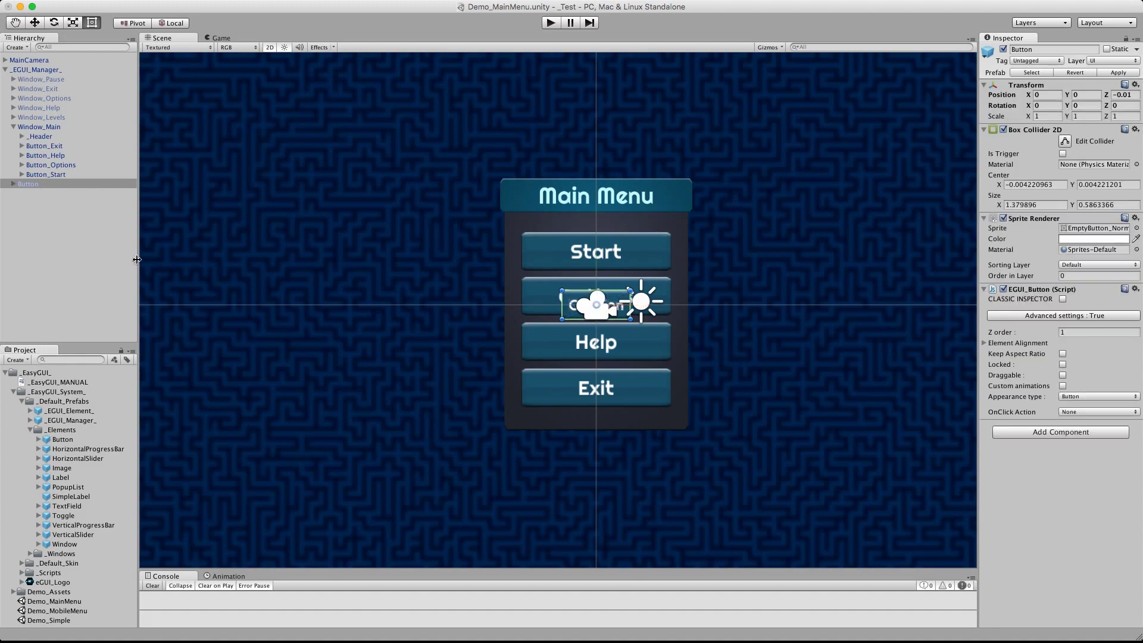
left_click(14, 184)
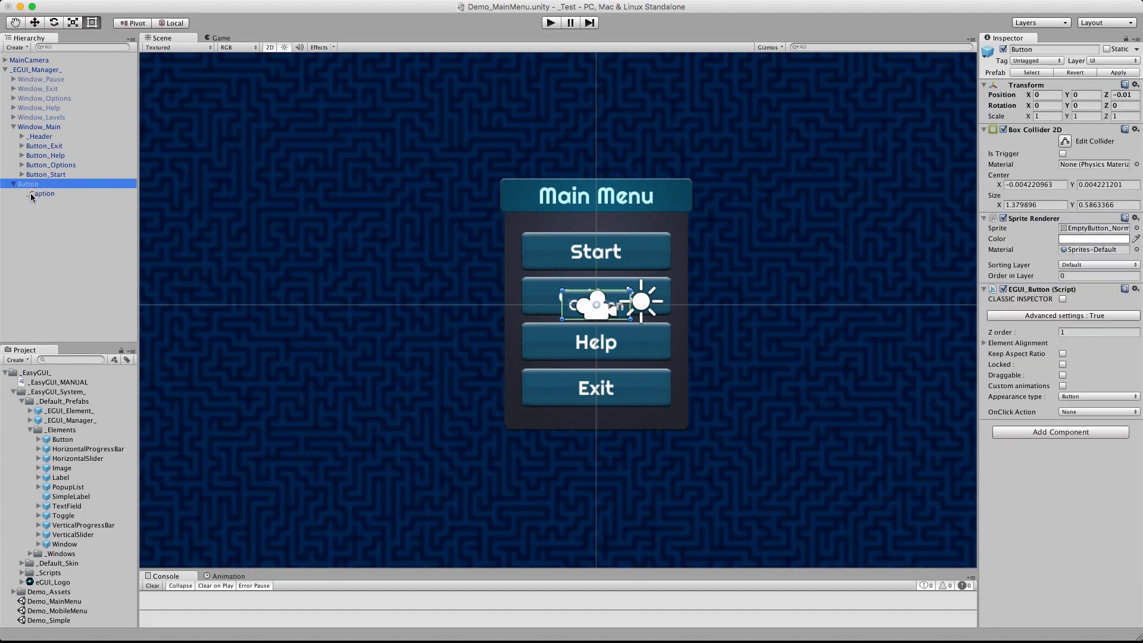
left_click(32, 197)
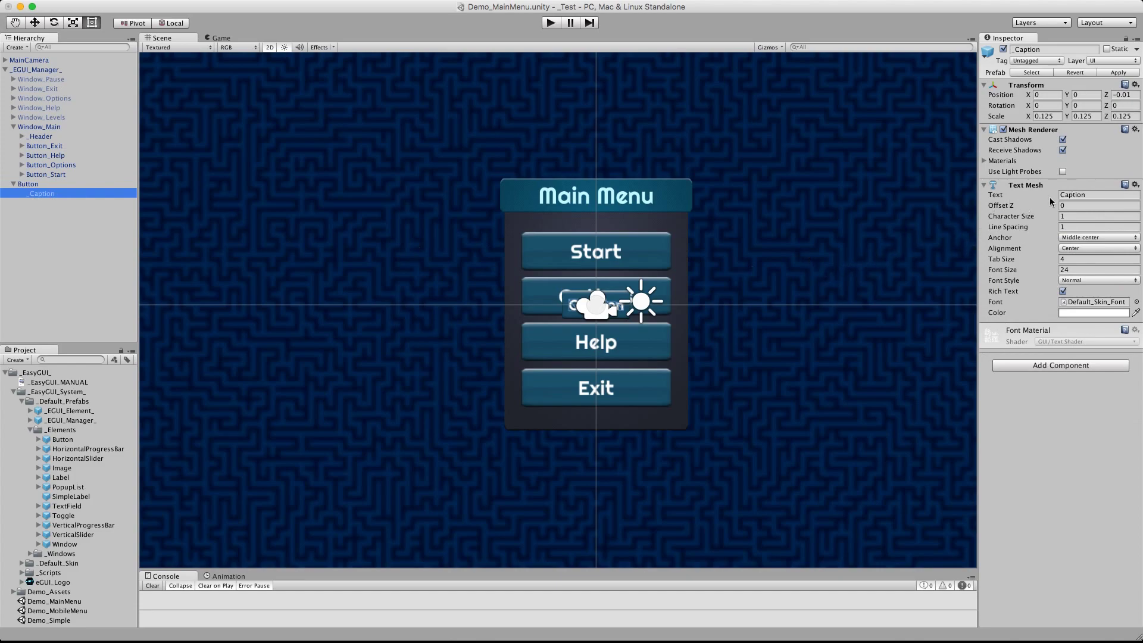
left_click(1081, 197)
type("RESTART")
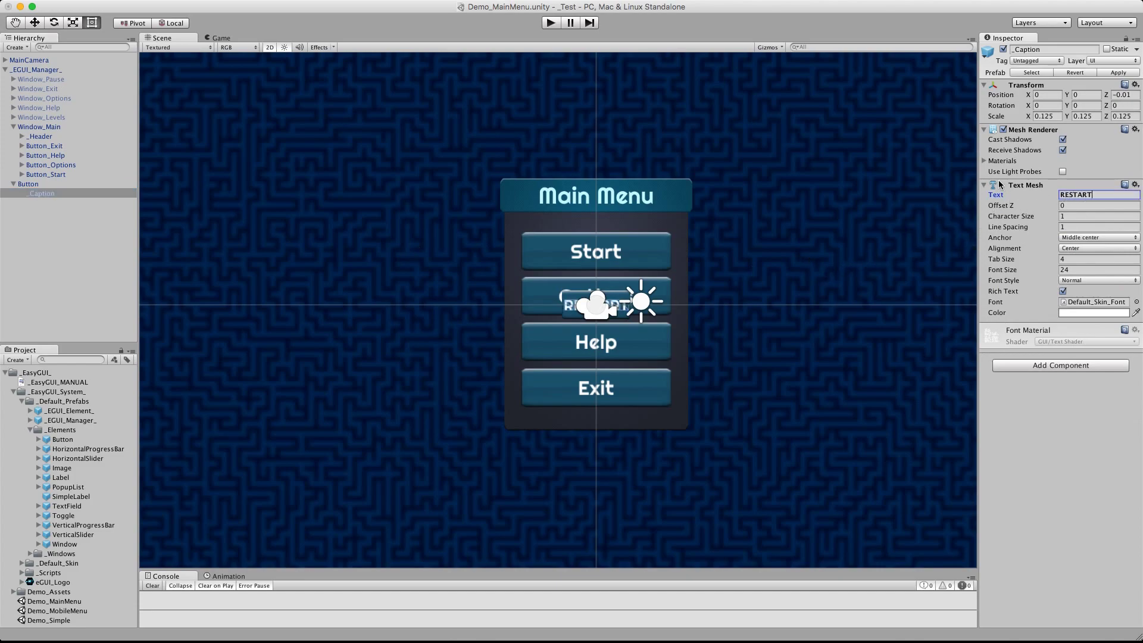
left_click(28, 184)
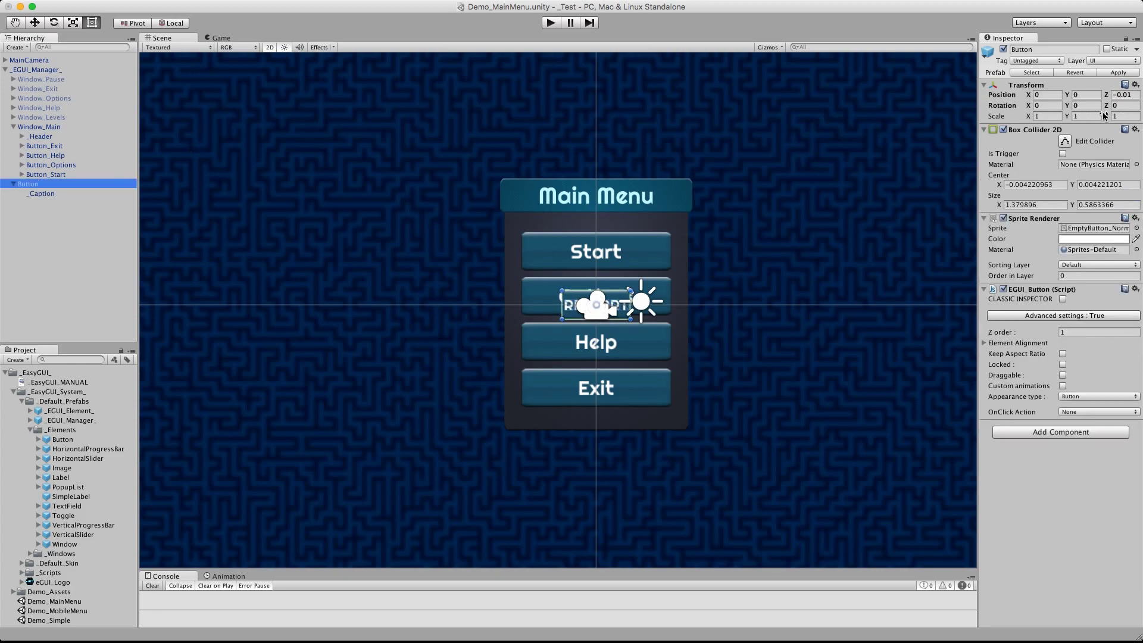
- Move the RESTART button left of the Main Menu and set its Z order to -10000
left_click(1077, 314)
left_click_drag(585, 290, 401, 227)
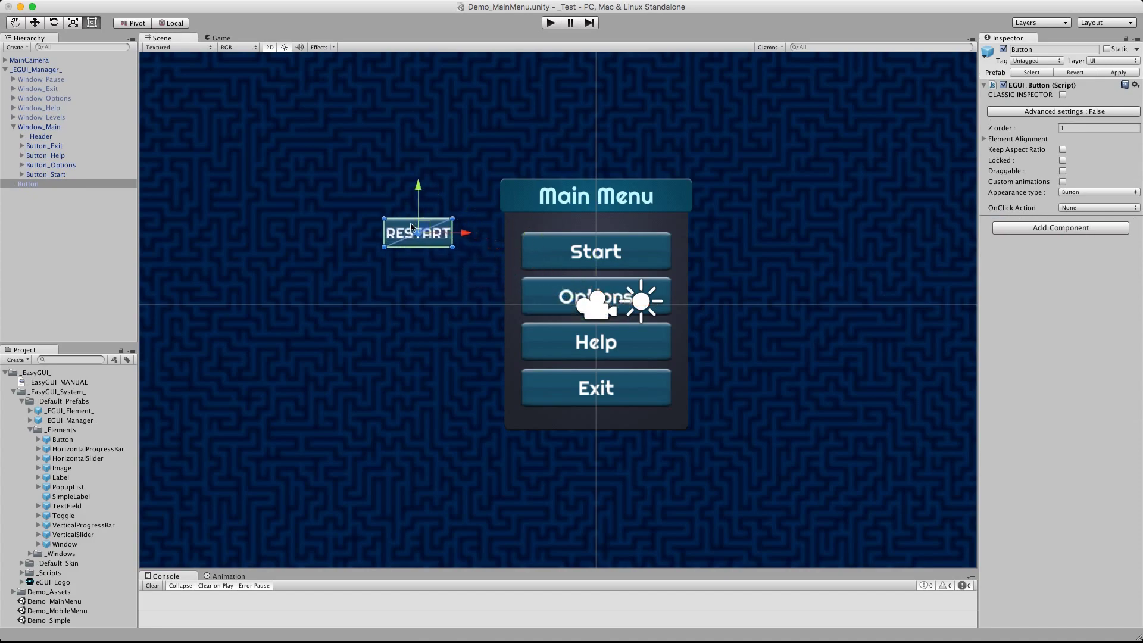
left_click(1074, 127)
type("-10000")
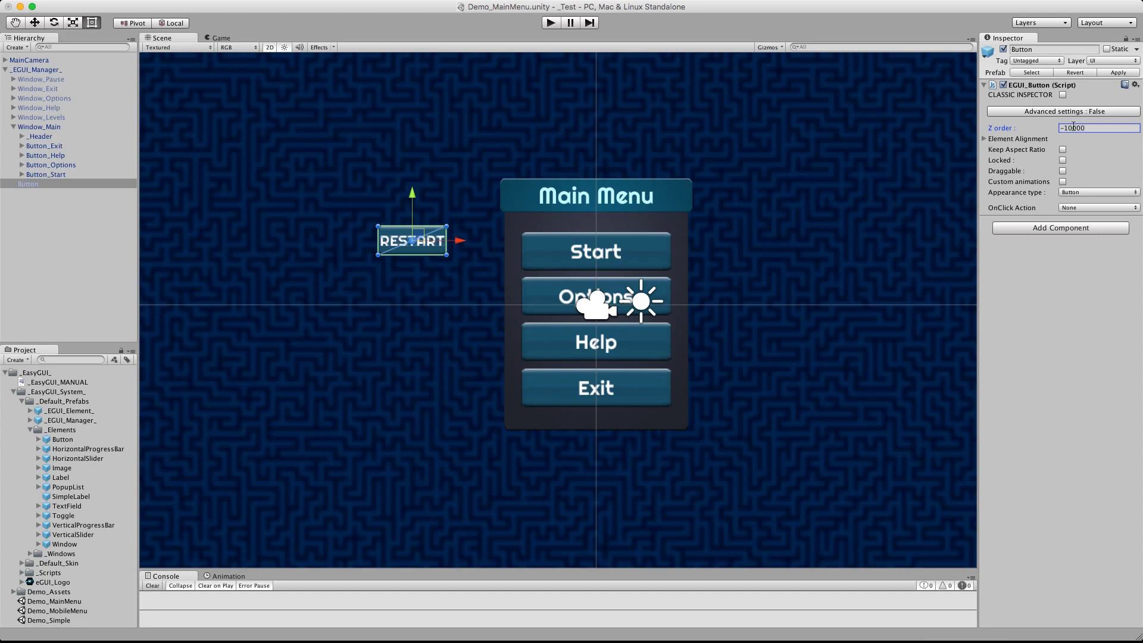
key("Return")
- Set the RESTART button's OnClick Action to Restart Level
left_click(1016, 206)
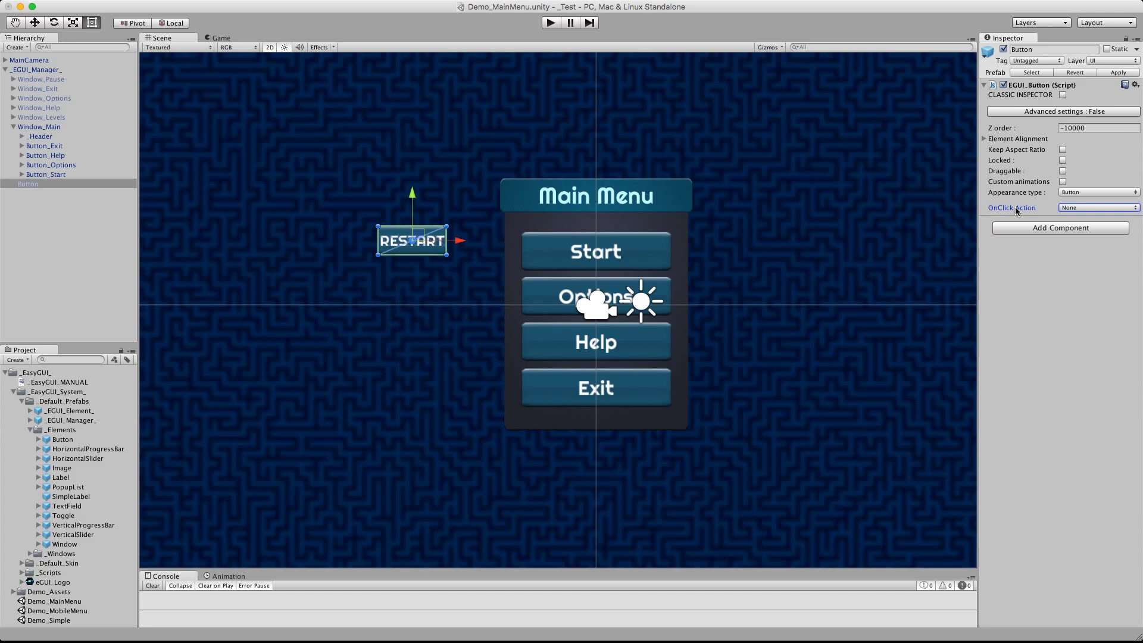
left_click(1088, 207)
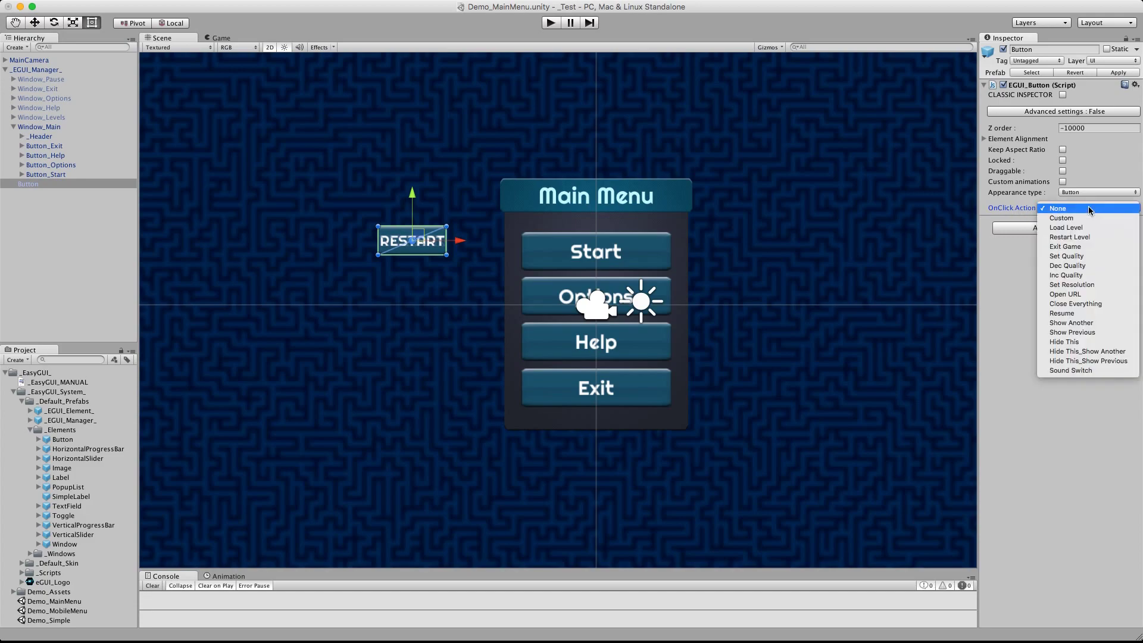
left_click(1079, 238)
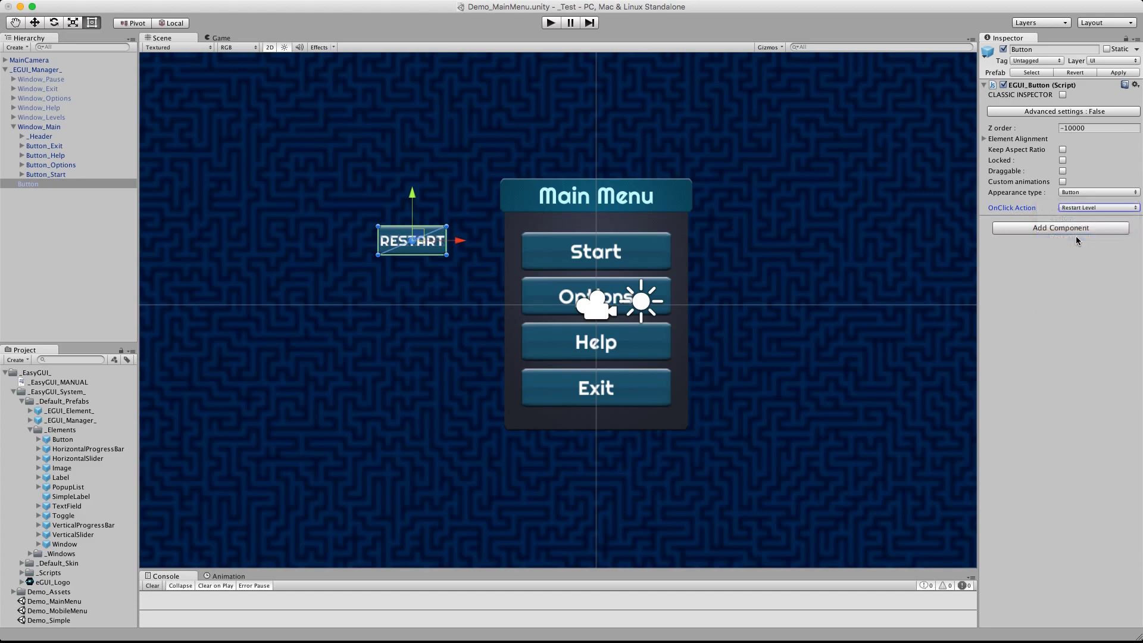
left_click(14, 127)
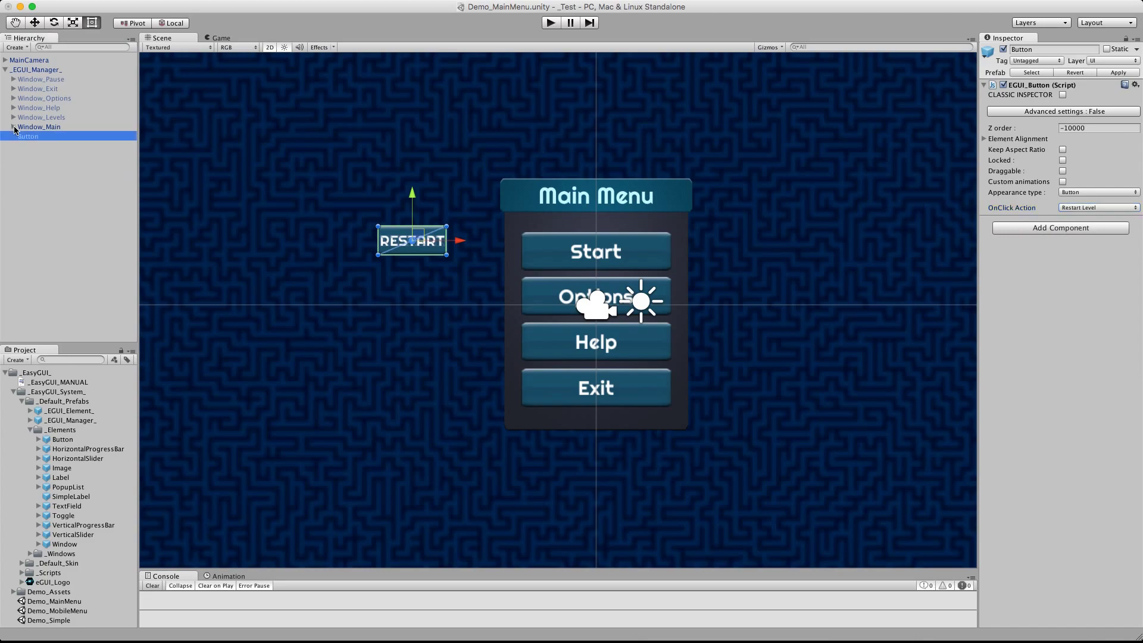
- Play-test the RESTART button reloading the level, then exit Play mode
left_click(551, 22)
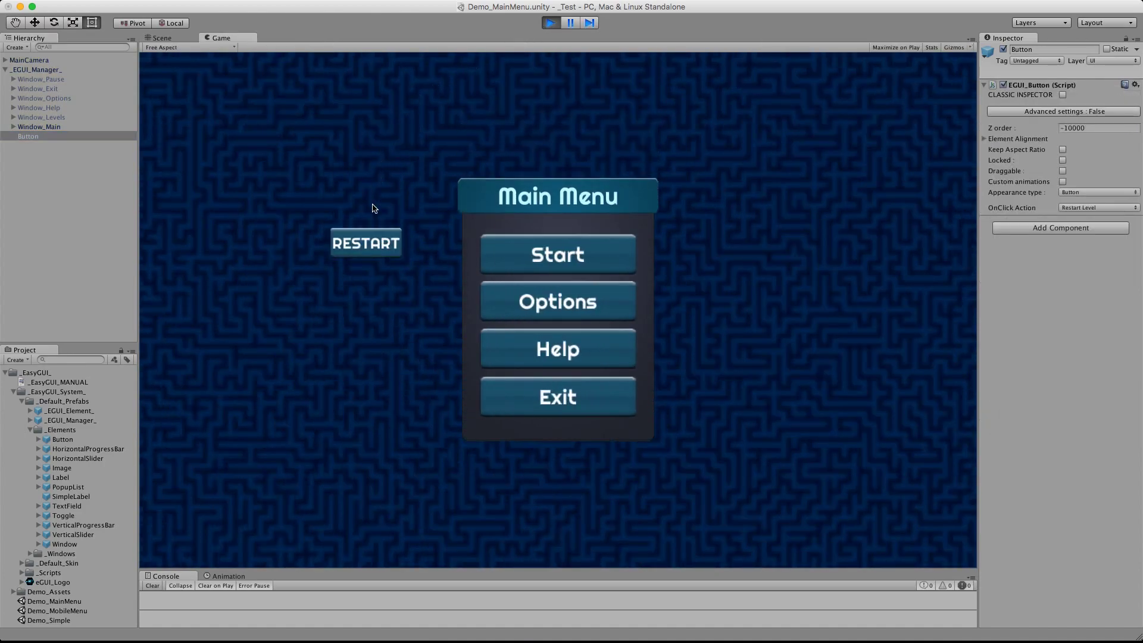
left_click(369, 244)
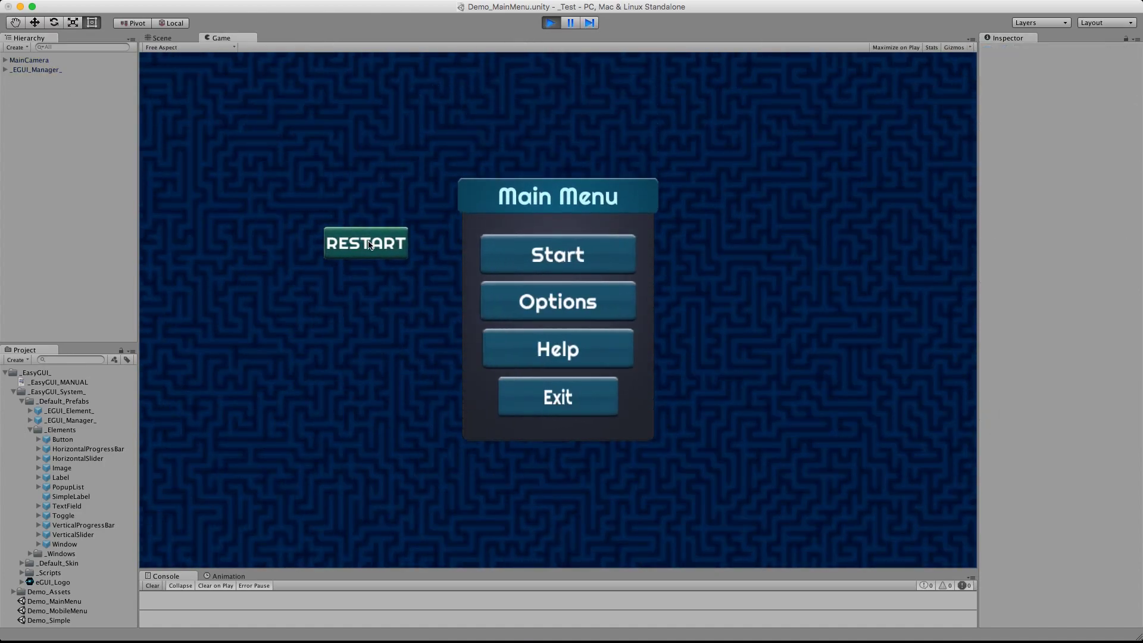
left_click(550, 24)
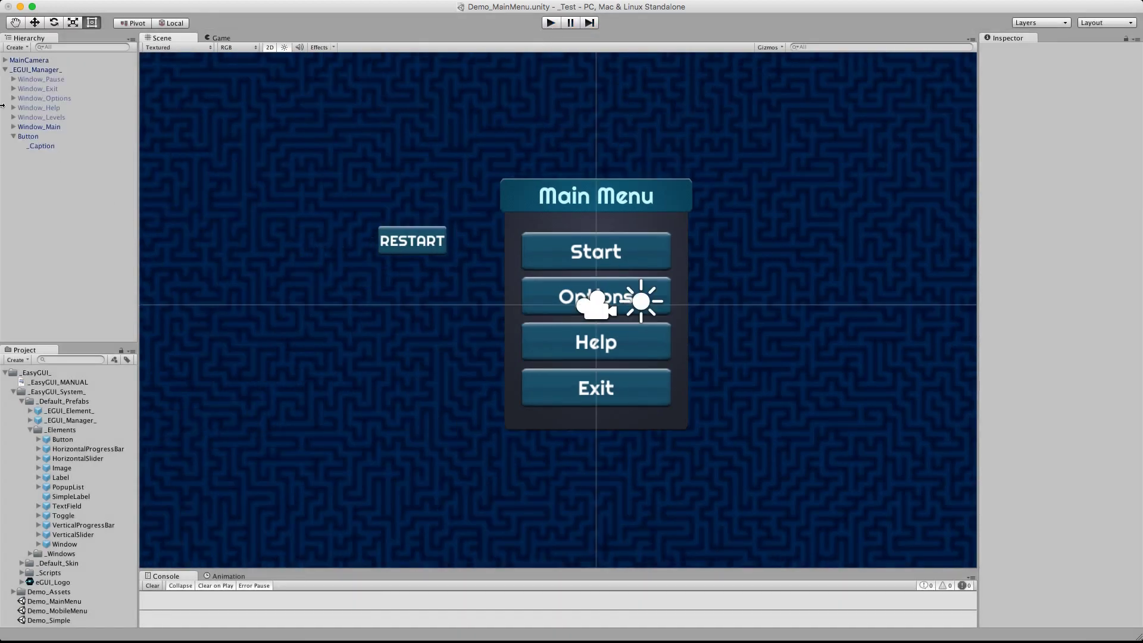
left_click(13, 137)
- Under _EGUI_Manager_, create a template Button using the EmptyButton_Hover default sprite via Tools › EGUI
left_click(37, 70)
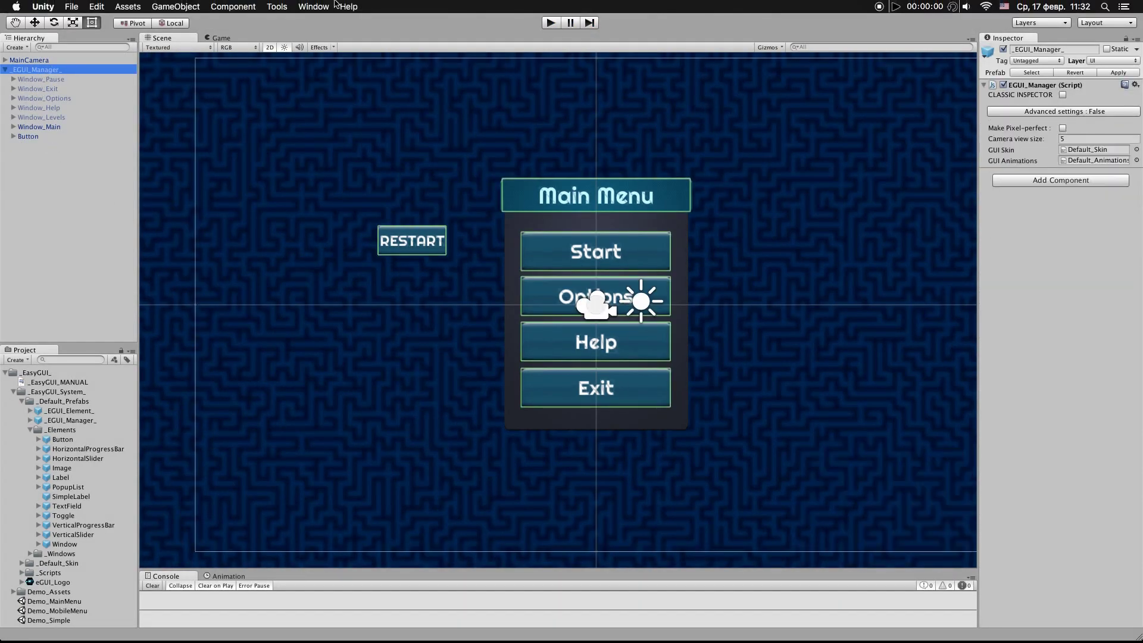
left_click(277, 7)
mouse_move(289, 21)
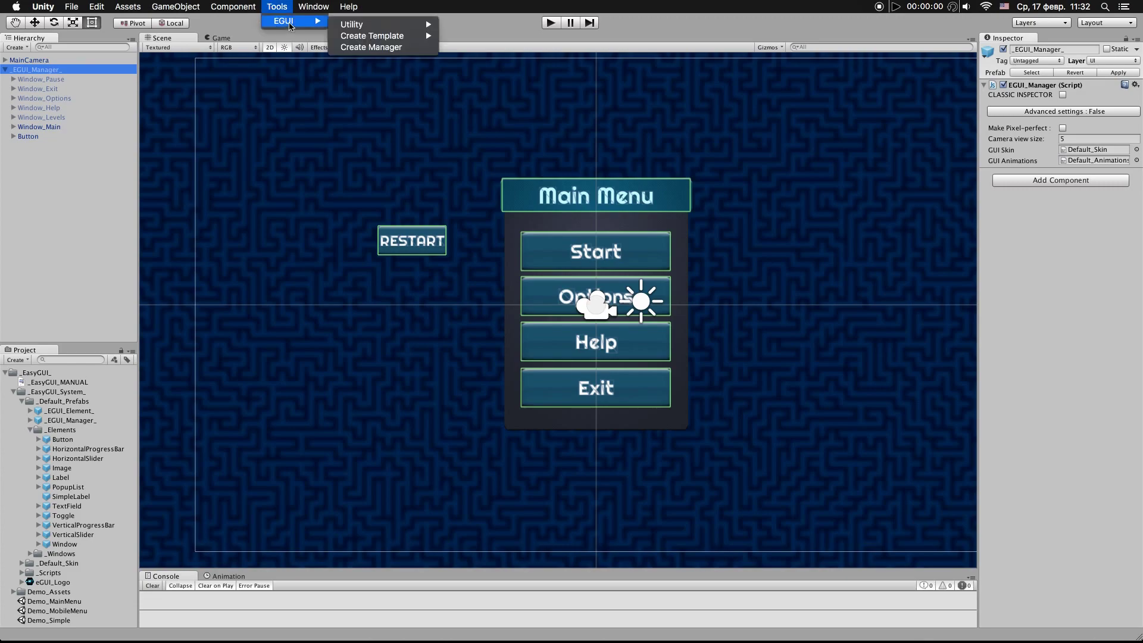
mouse_move(375, 37)
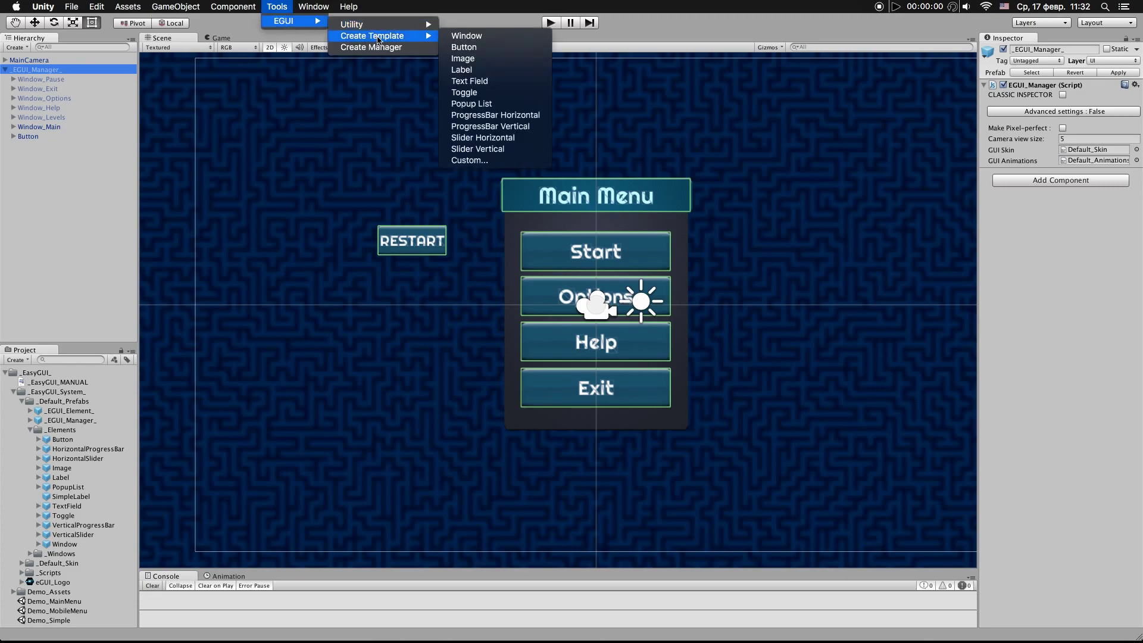
left_click(483, 47)
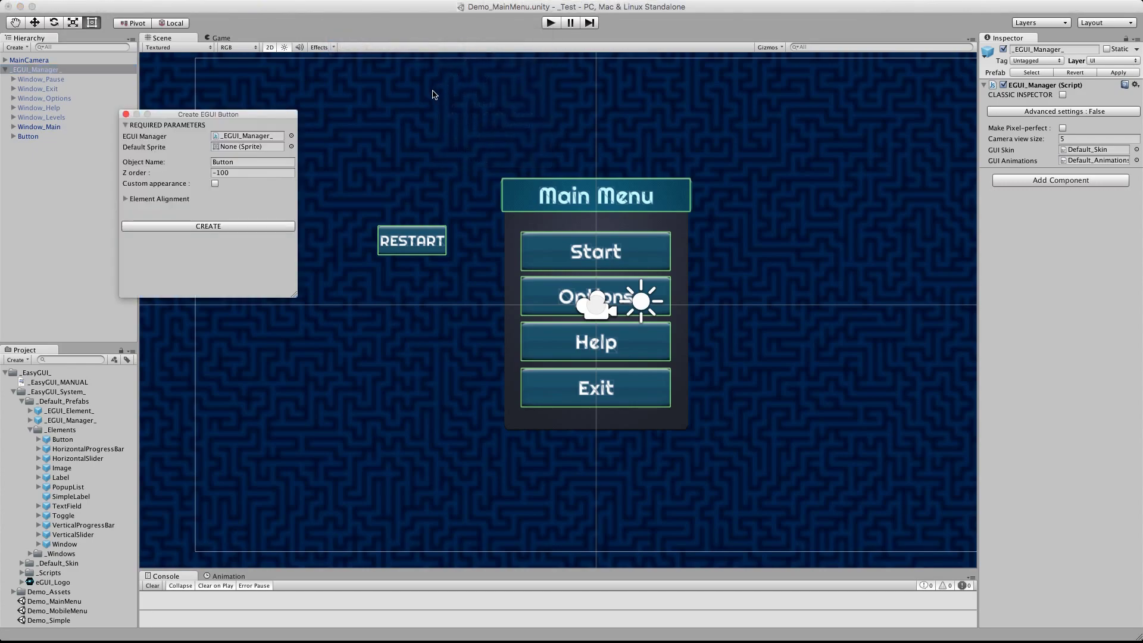
left_click_drag(221, 114, 346, 100)
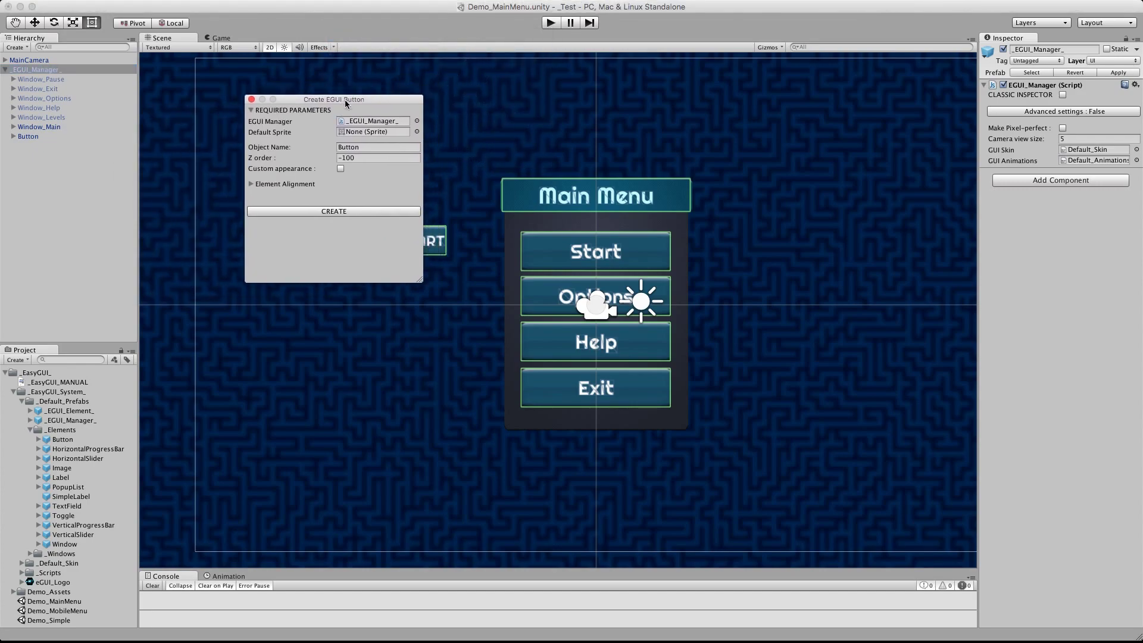
left_click(418, 132)
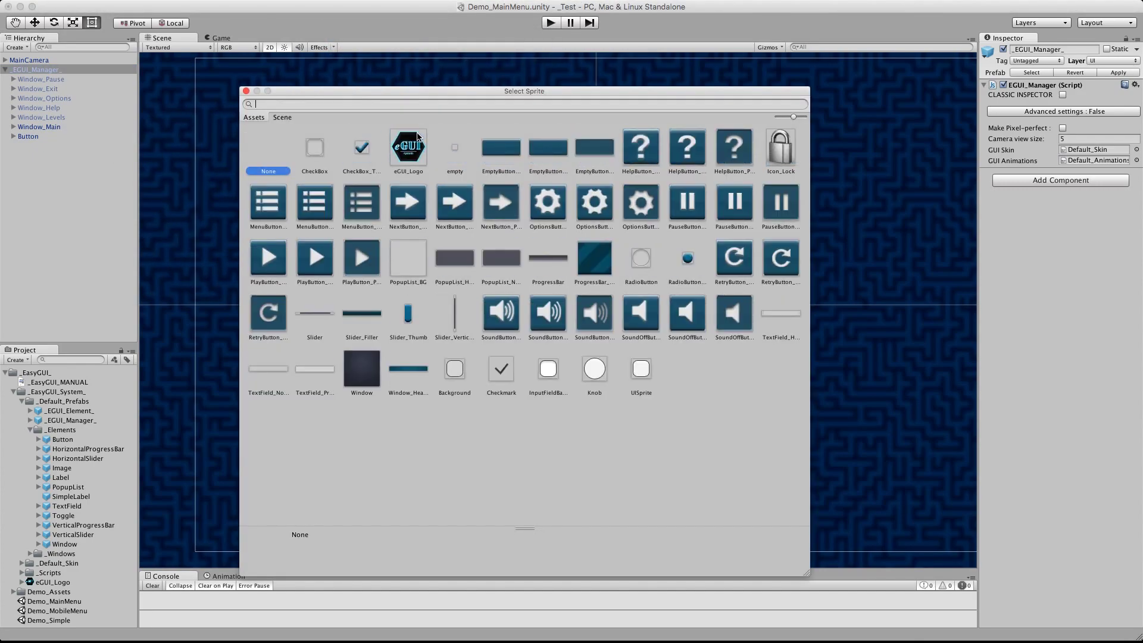
double_click(502, 148)
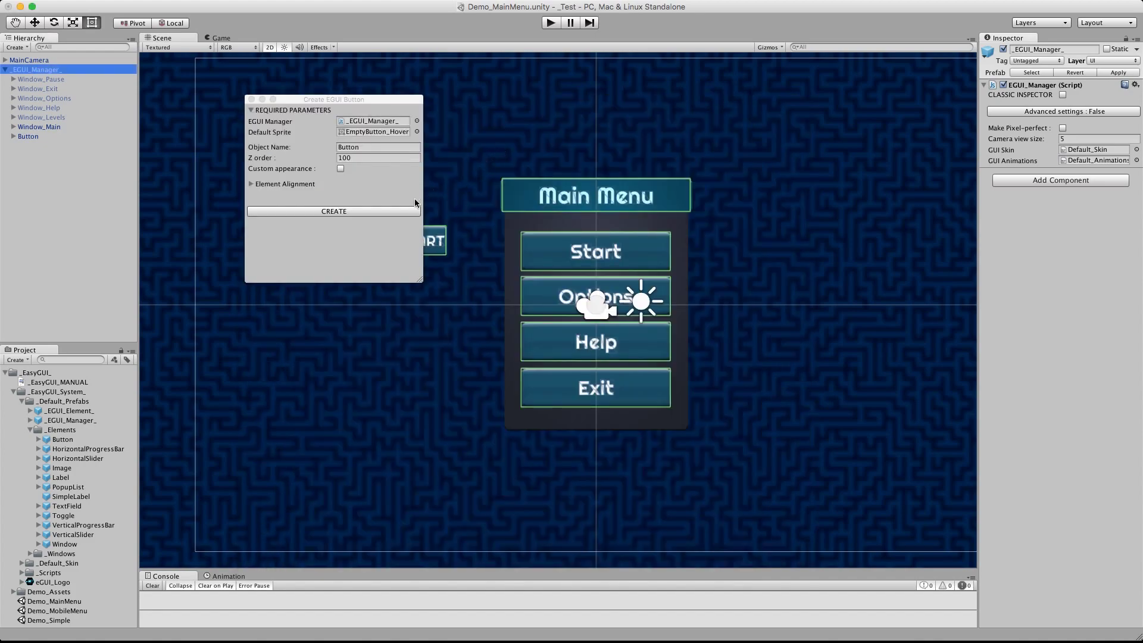
left_click(334, 211)
left_click(333, 210)
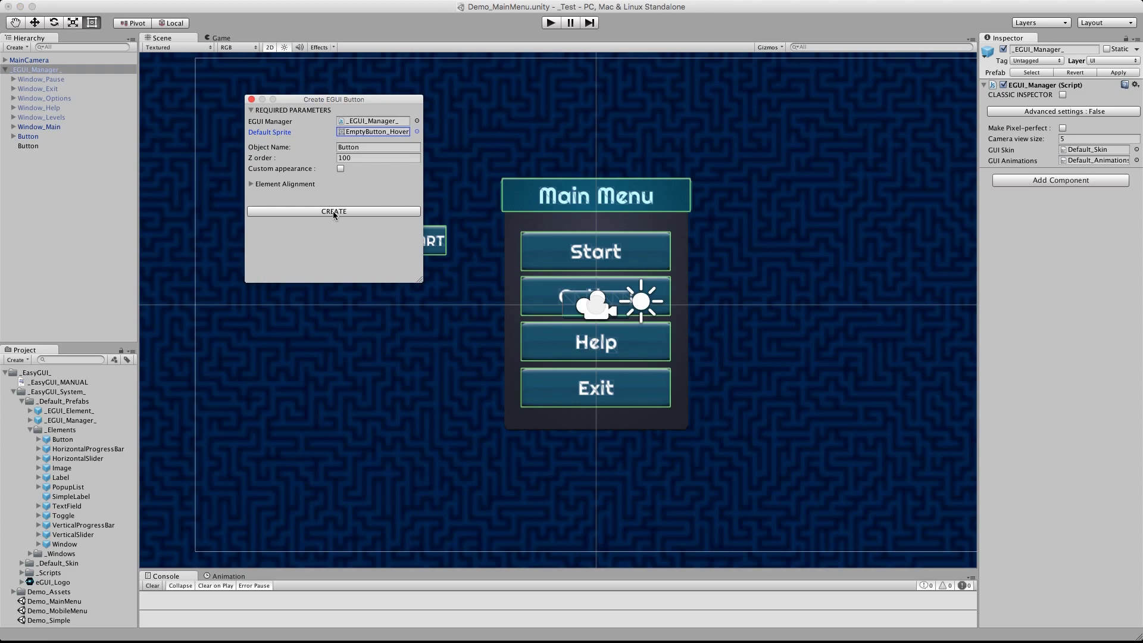
left_click(252, 99)
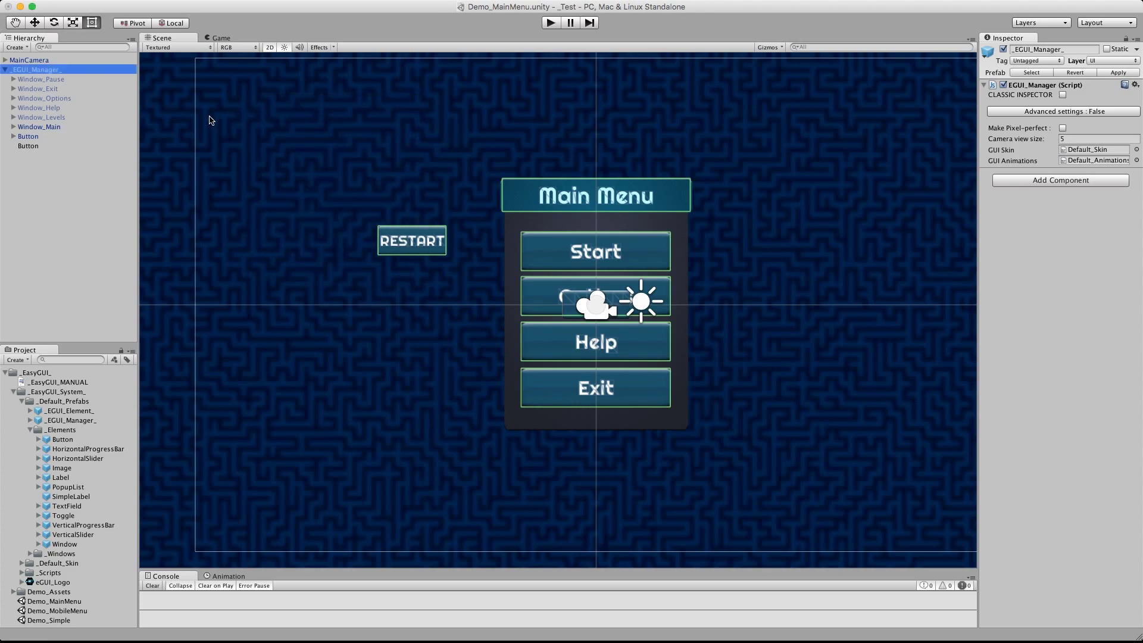
- Move the new blank button to the upper left, above RESTART
left_click(28, 145)
left_click_drag(604, 297, 397, 154)
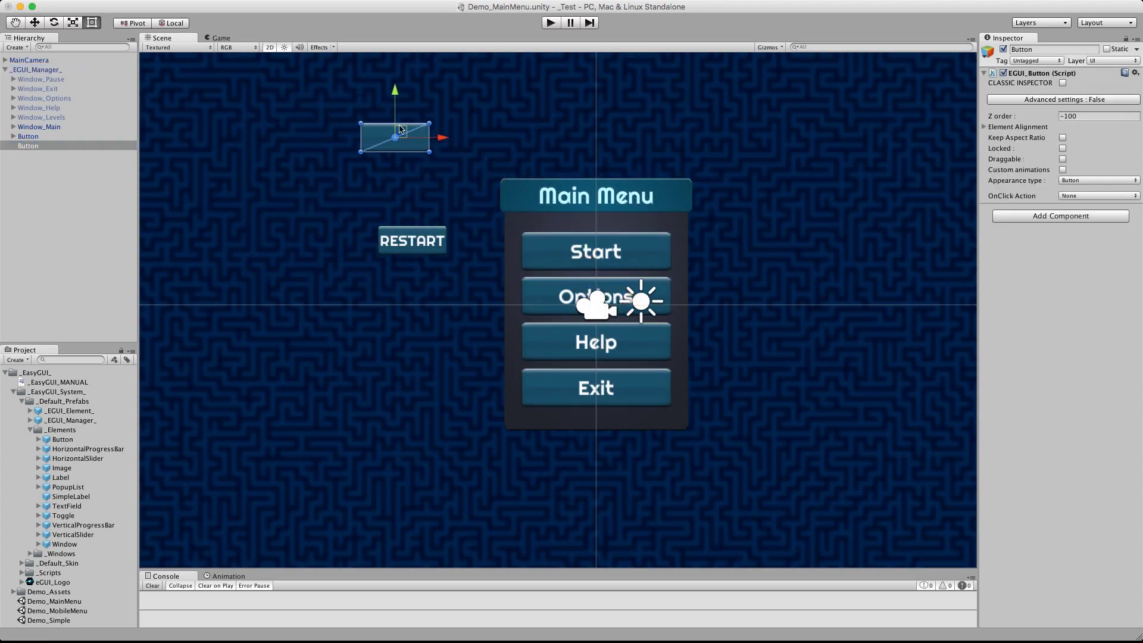
scroll(455, 160, "up", 2)
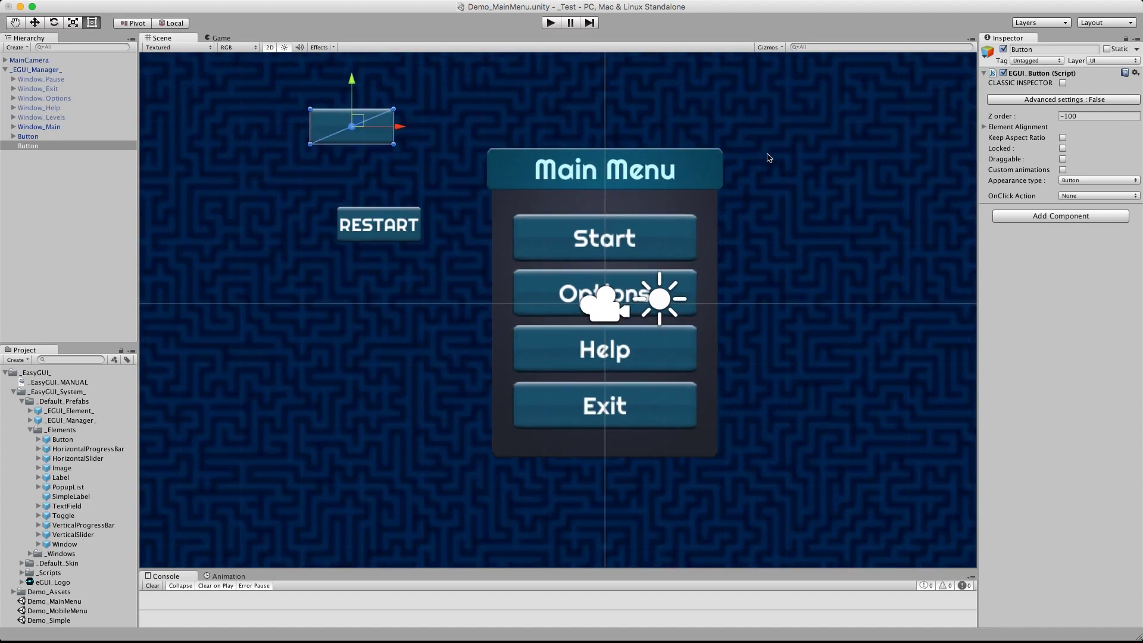
- Enable Advanced settings and set the button's Box Collider 2D size to 1 × 1
left_click(1079, 100)
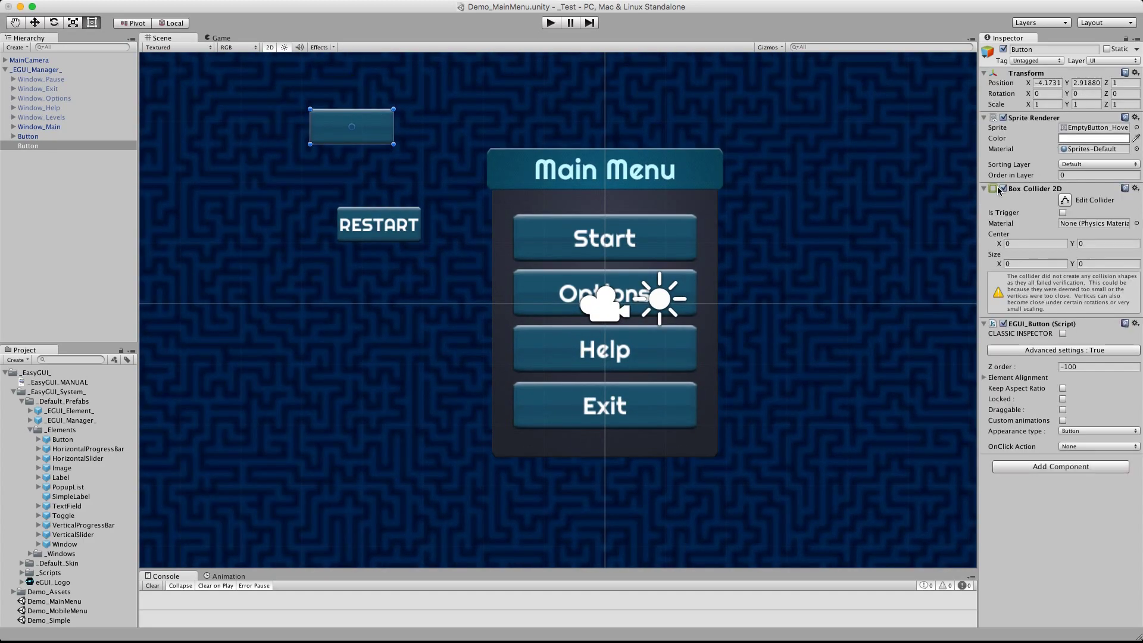
left_click(1065, 201)
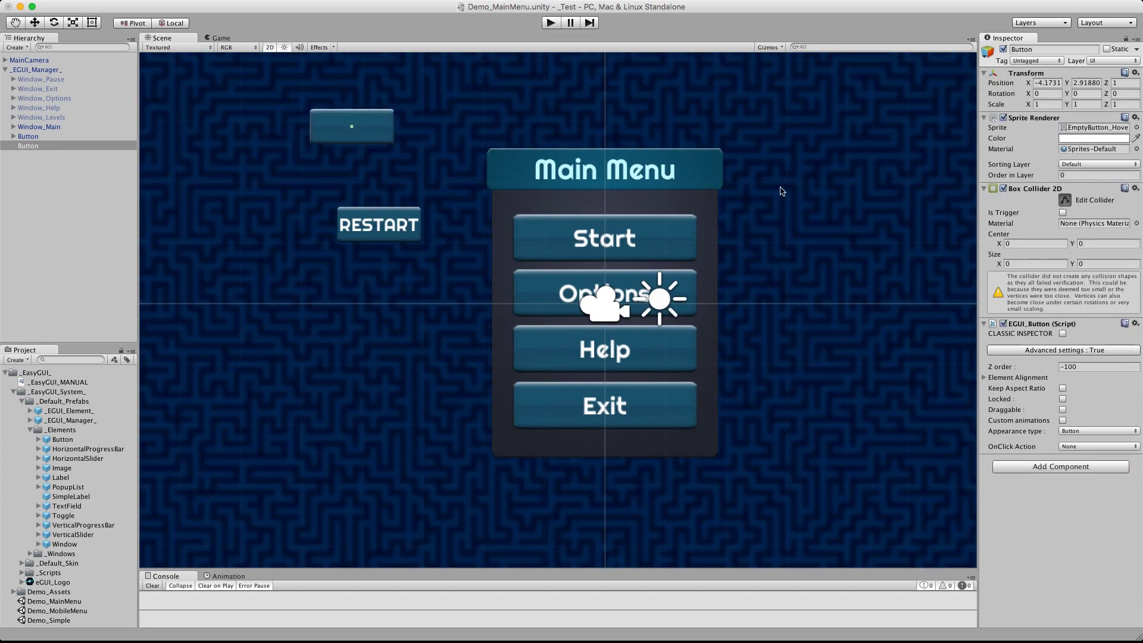
left_click(1018, 266)
type("1")
key("Tab")
type("101")
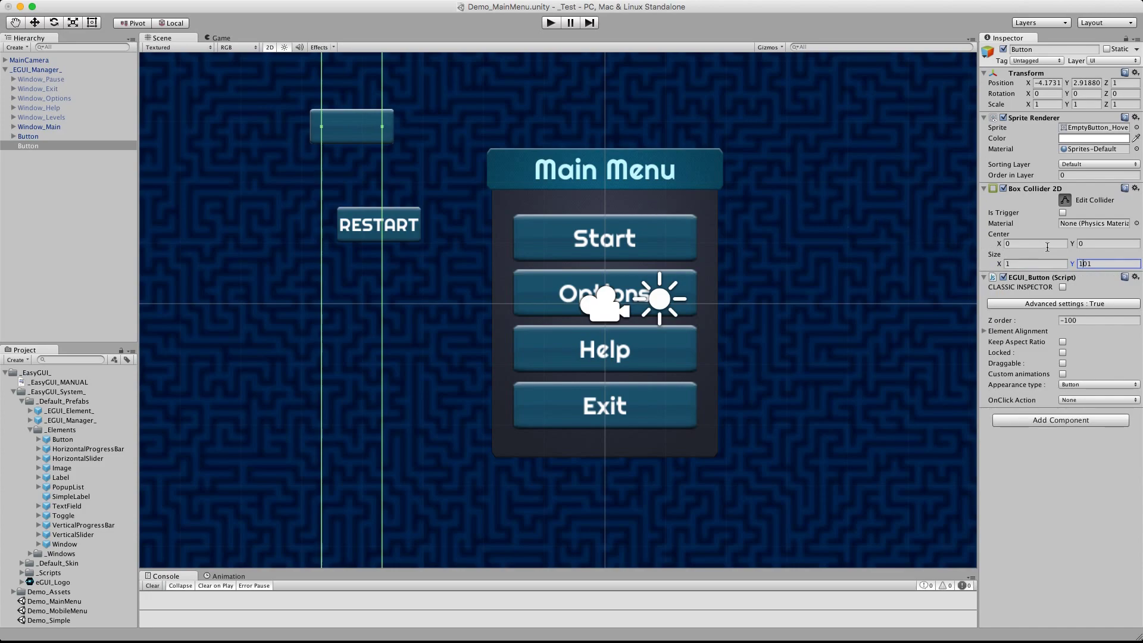
key("BackSpace")
key("BackSpace")
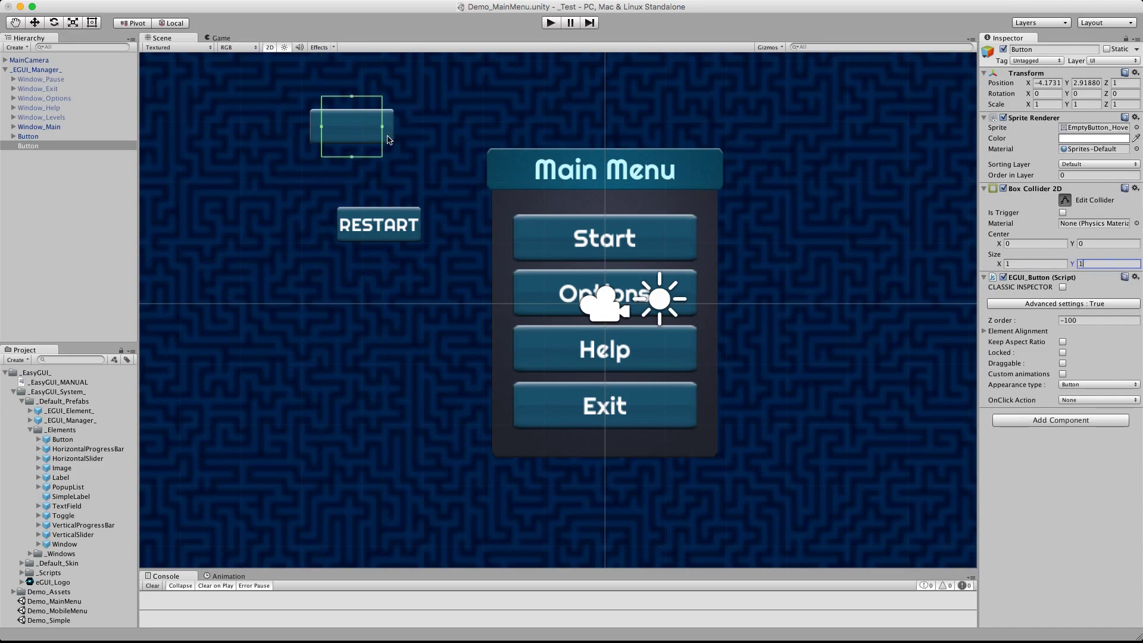
- Drag the collider's four edges to fit the button sprite, about 1.45 × 0.64
left_click_drag(382, 126, 397, 127)
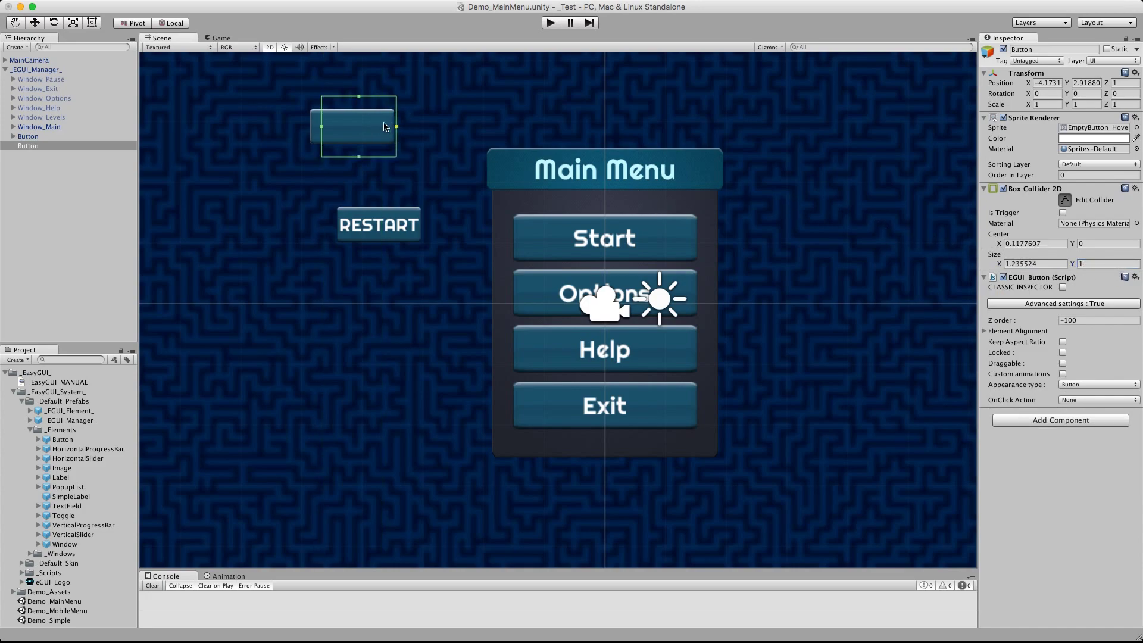
left_click_drag(322, 127, 308, 129)
left_click_drag(352, 96, 350, 108)
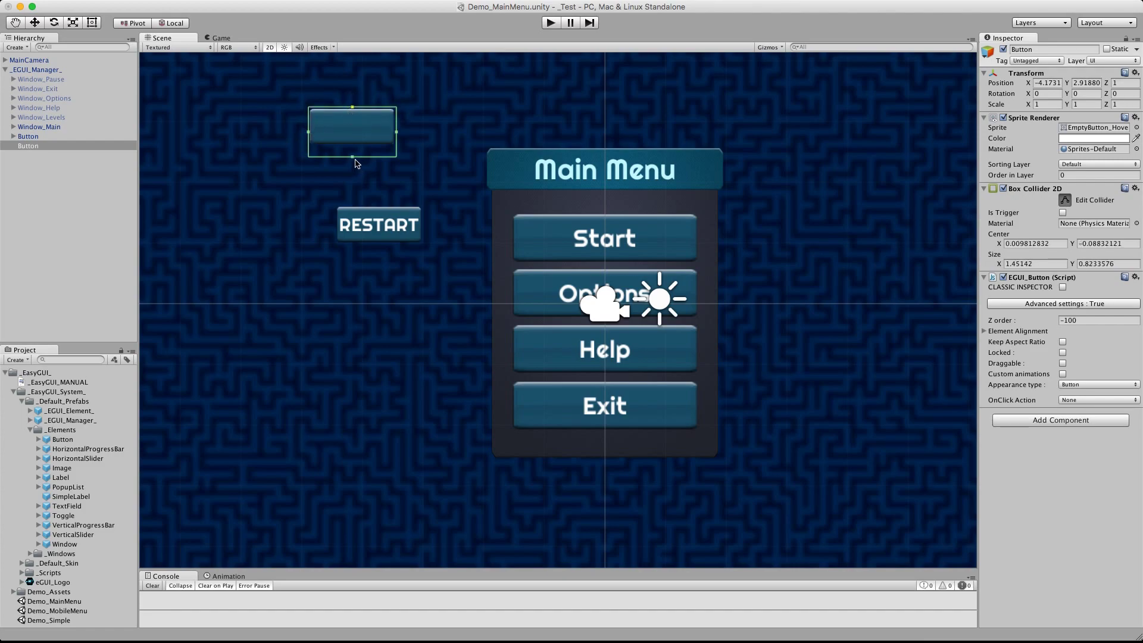
left_click_drag(352, 157, 352, 145)
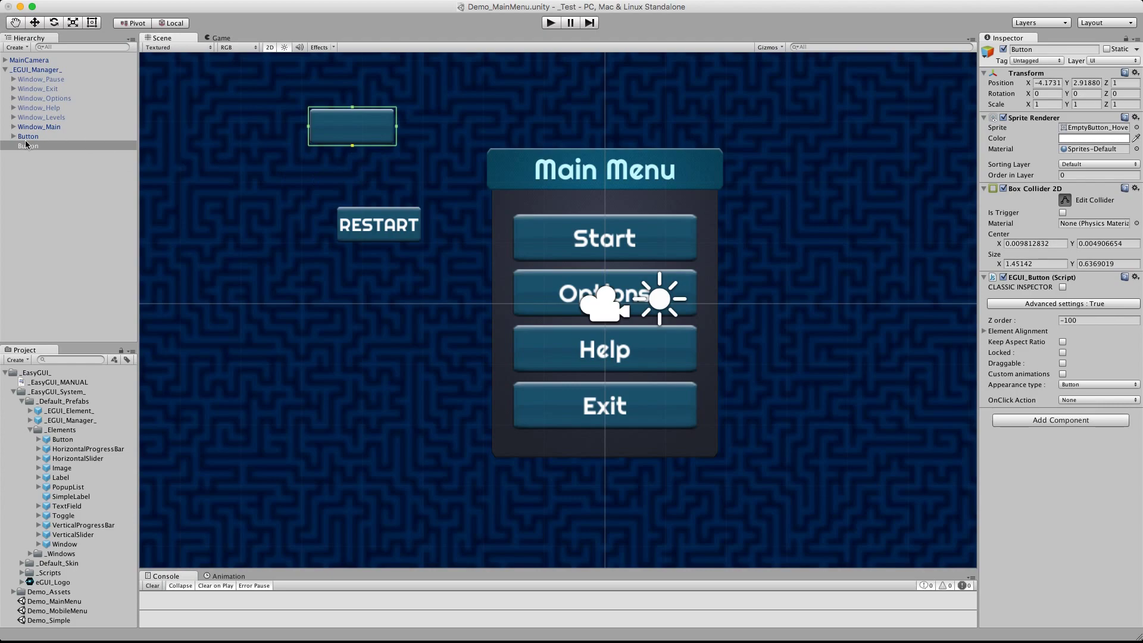
left_click(38, 163)
key("t")
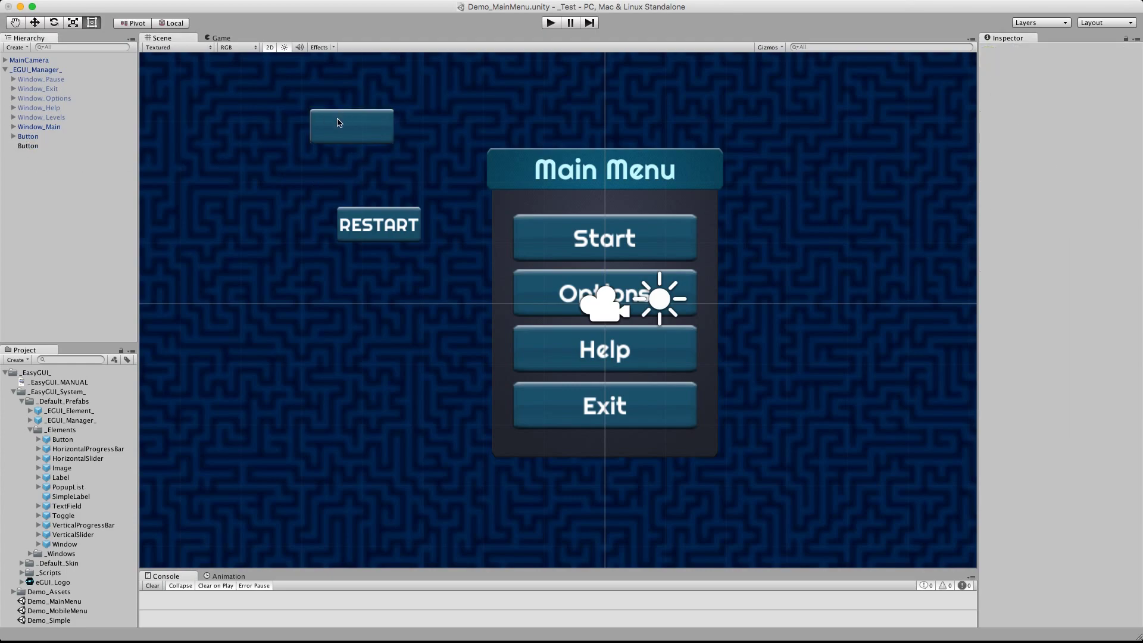
left_click(320, 123)
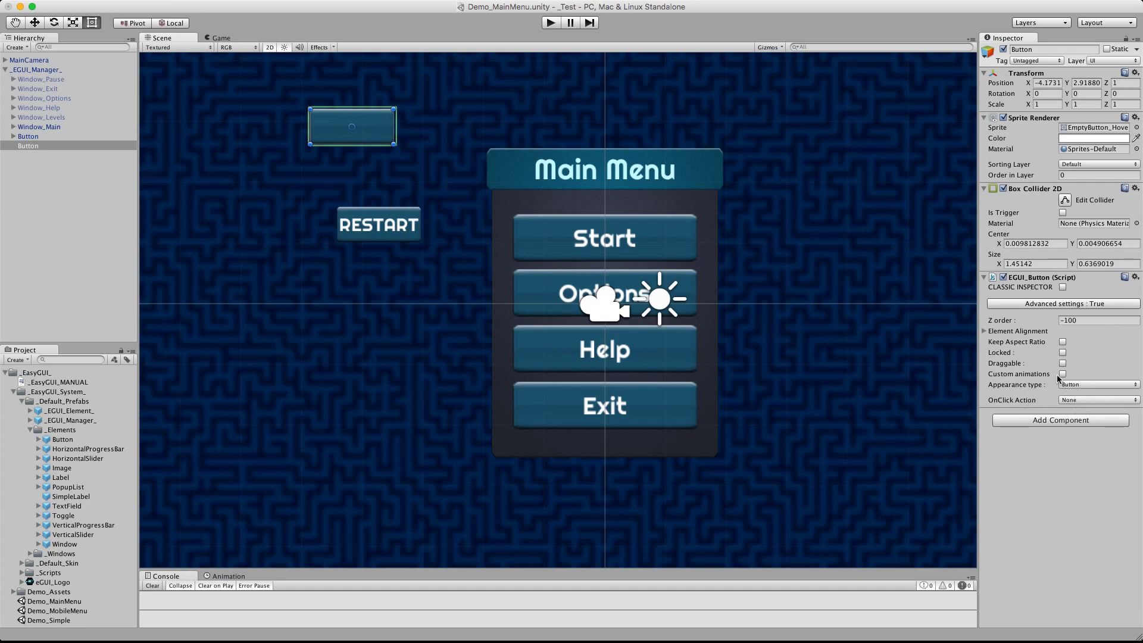
left_click(1093, 398)
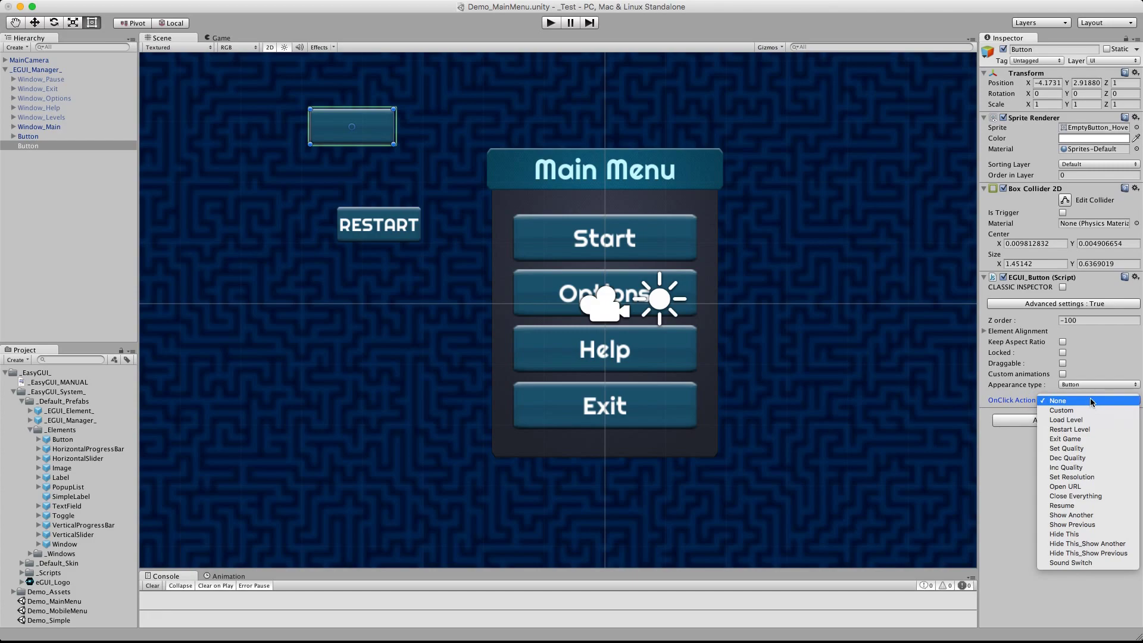
left_click(1079, 487)
left_click(1064, 304)
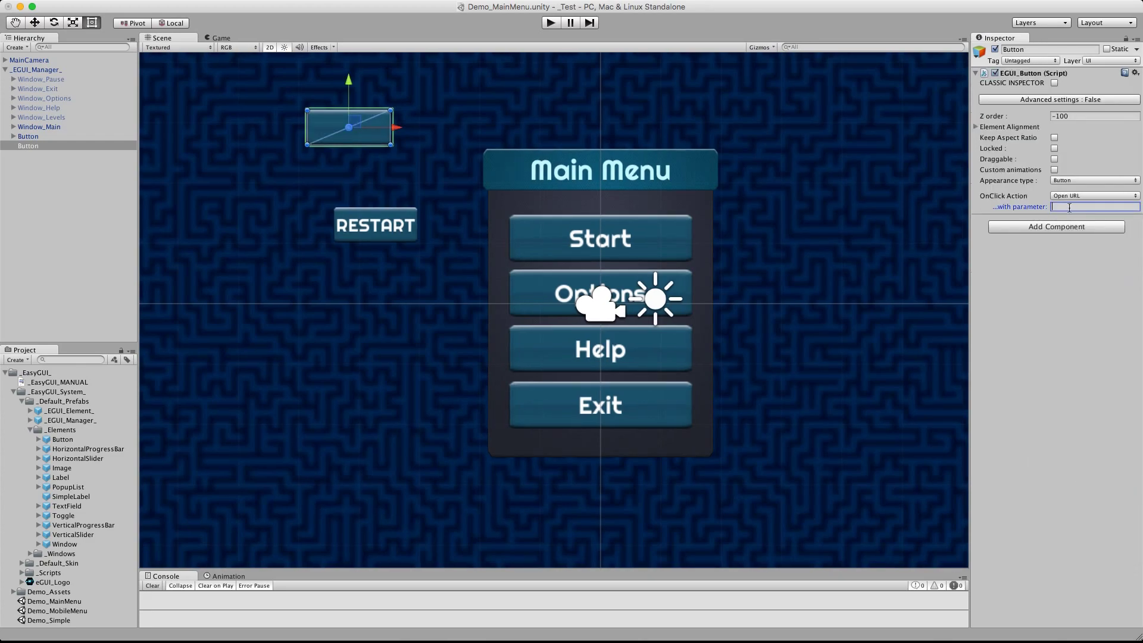
type("https://www.google.com")
- Play the game, click the blank button to confirm Google opens, then return to Unity
left_click(551, 23)
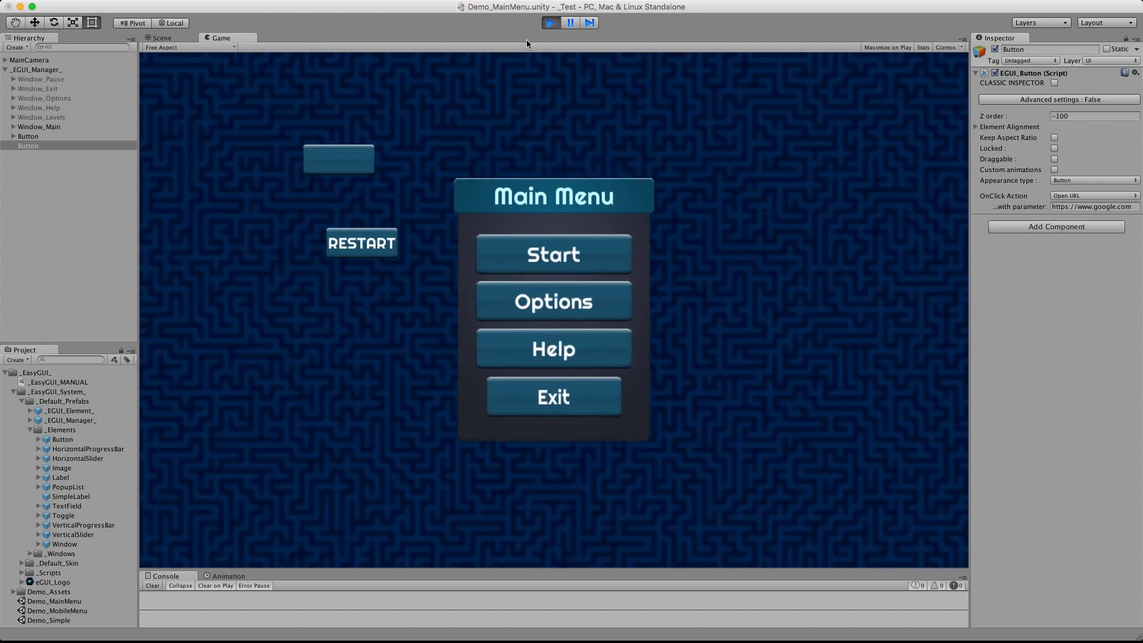
left_click(328, 162)
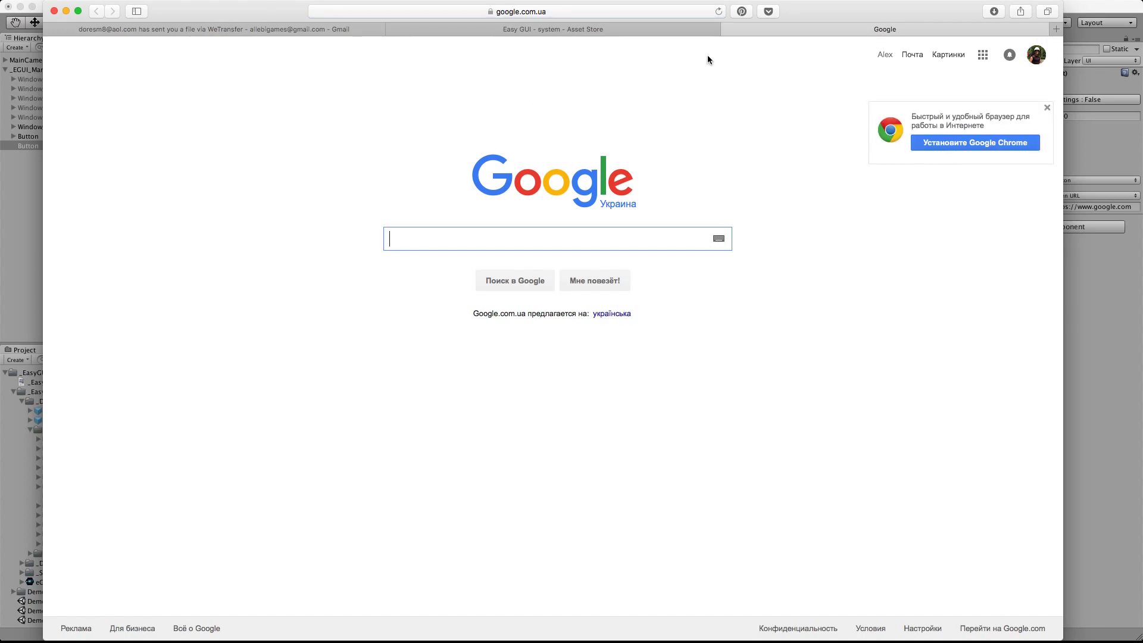
left_click(55, 11)
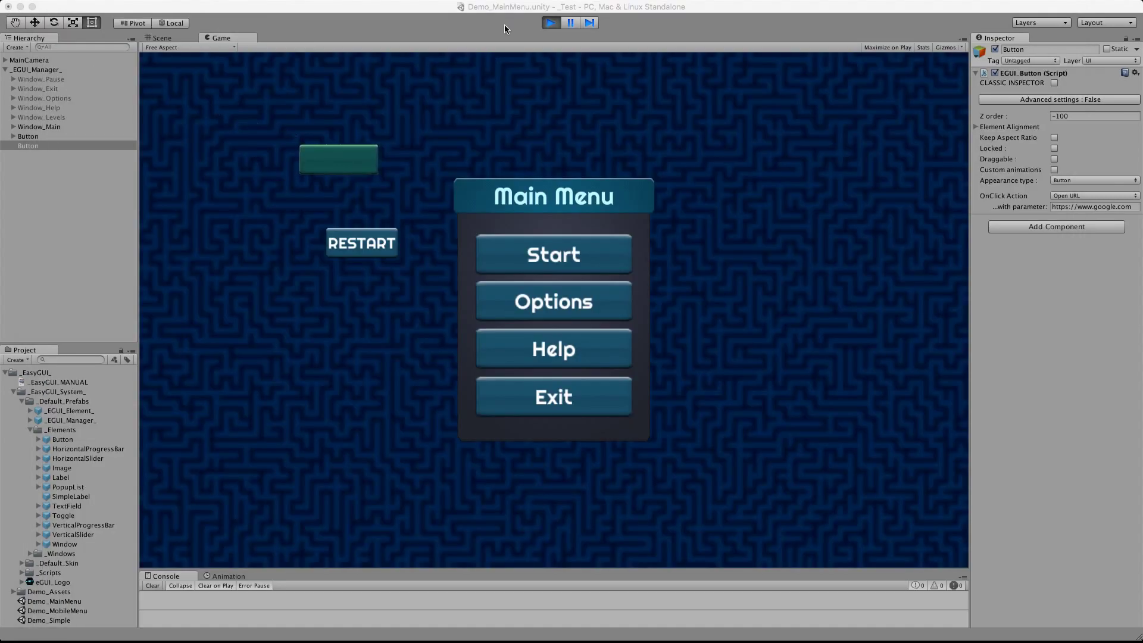